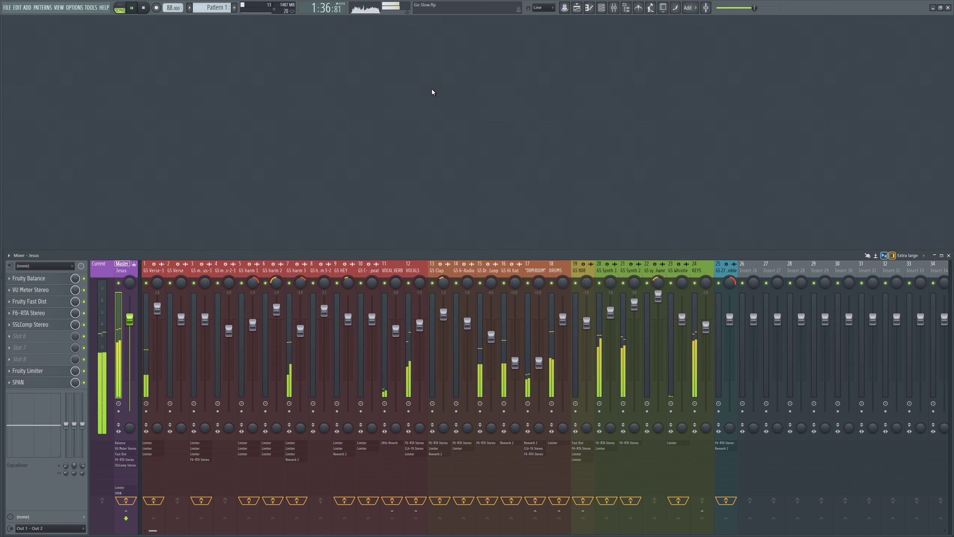
Look over the song's arrangement in the playlist, stop playback and return to the mixer.
{"action": "key", "text": "F5"}
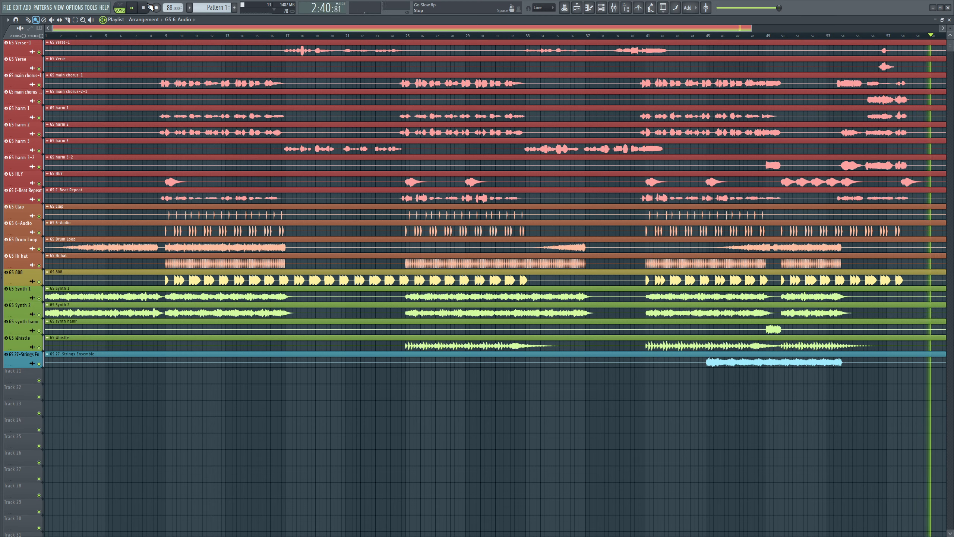
{"action": "left_click", "coordinate": [149, 6]}
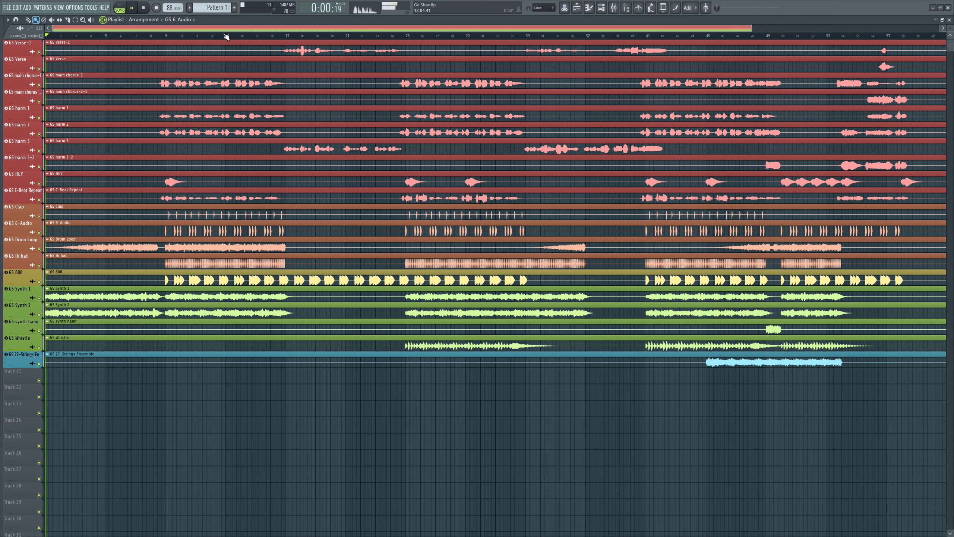
{"action": "key", "text": "F9"}
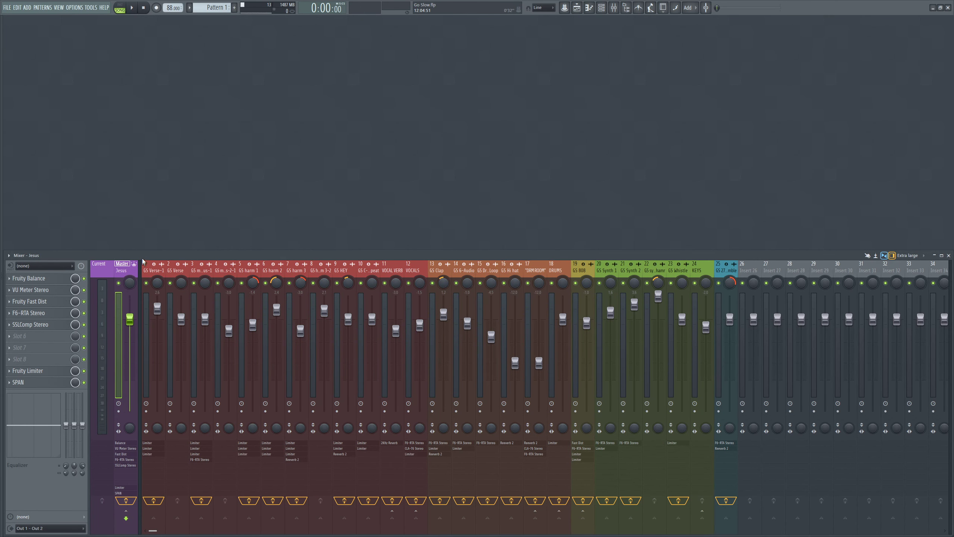
Examine the Fruity Balance and VU Meter Stereo effects on the master track, placing both windows clear of the mixer.
{"action": "left_click", "coordinate": [37, 280]}
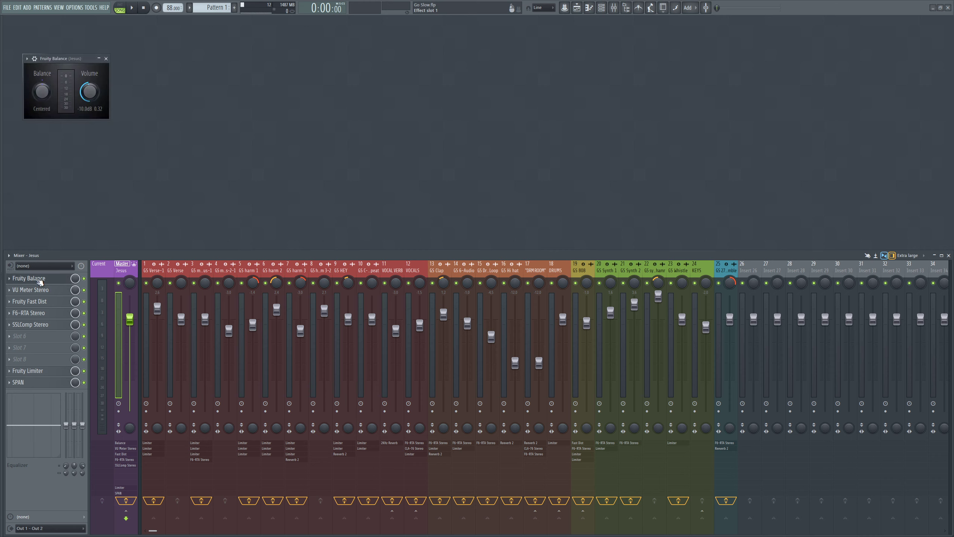
{"action": "left_click_drag", "start_coordinate": [56, 59], "coordinate": [287, 86]}
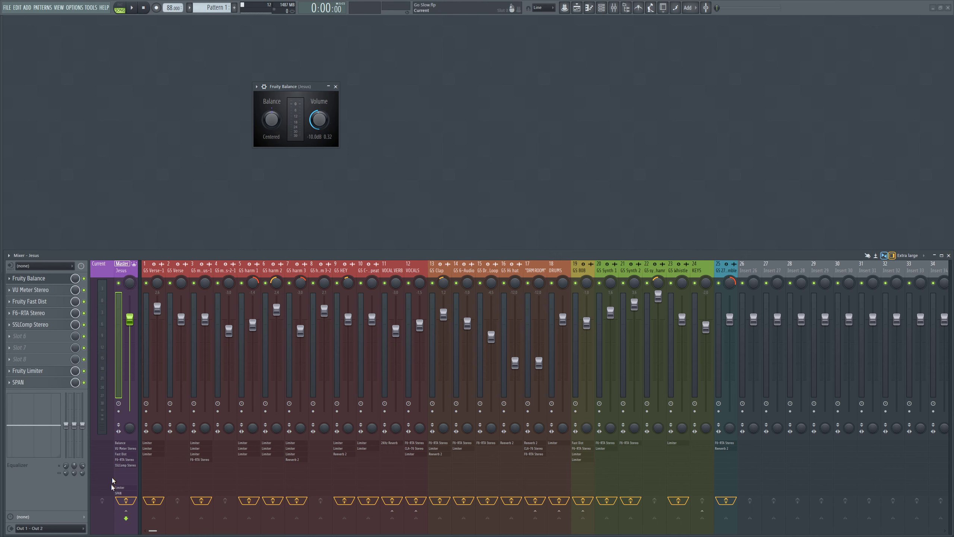
{"action": "left_click_drag", "start_coordinate": [307, 87], "coordinate": [284, 111]}
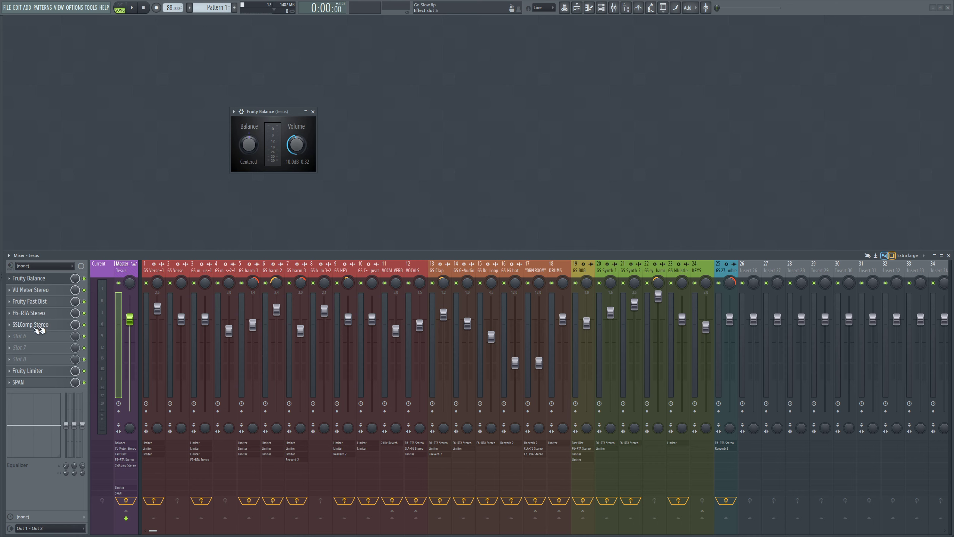
{"action": "left_click", "coordinate": [31, 289]}
{"action": "left_click_drag", "start_coordinate": [611, 364], "coordinate": [412, 113]}
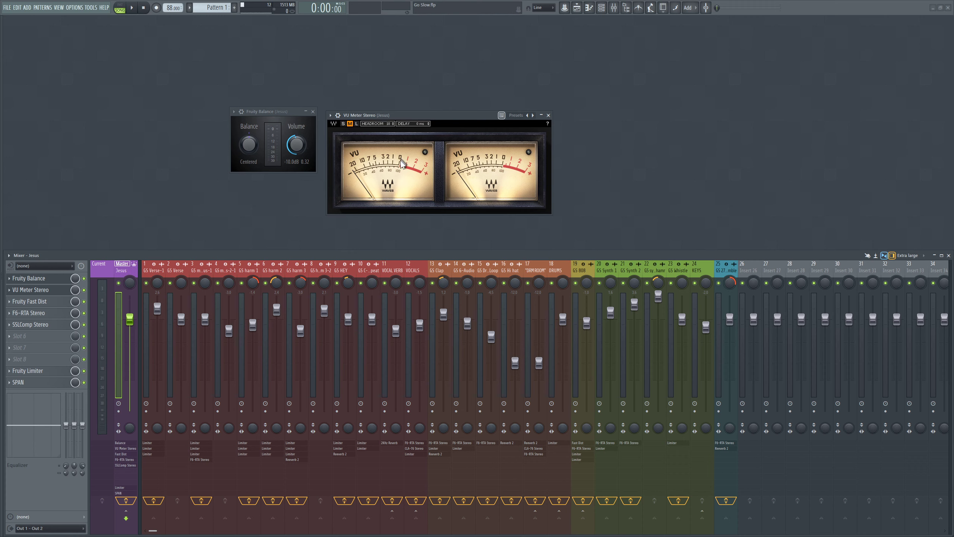
{"action": "left_click", "coordinate": [312, 111]}
{"action": "left_click", "coordinate": [548, 115]}
Examine the Fruity Fast Dist settings on the master track and close the effect.
{"action": "left_click", "coordinate": [56, 300]}
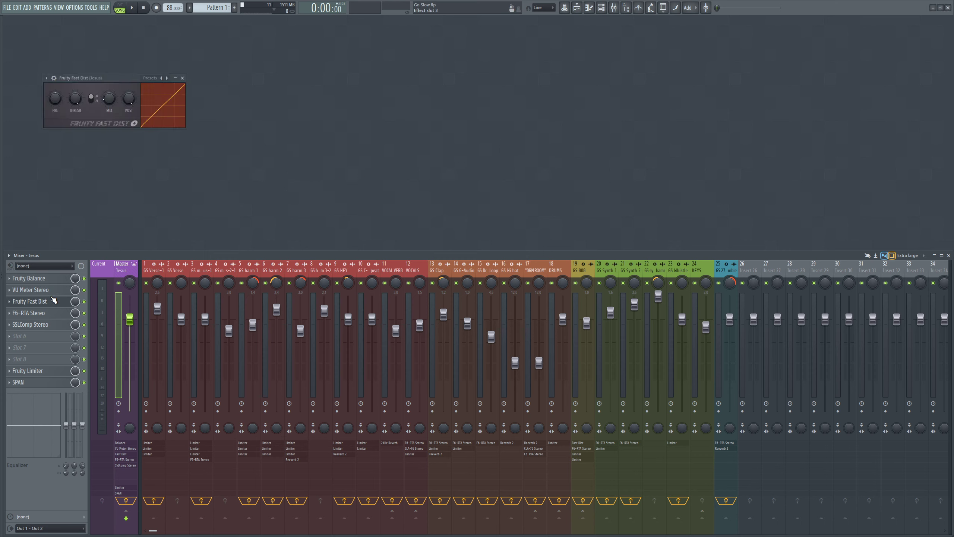
{"action": "left_click_drag", "start_coordinate": [117, 77], "coordinate": [509, 179]}
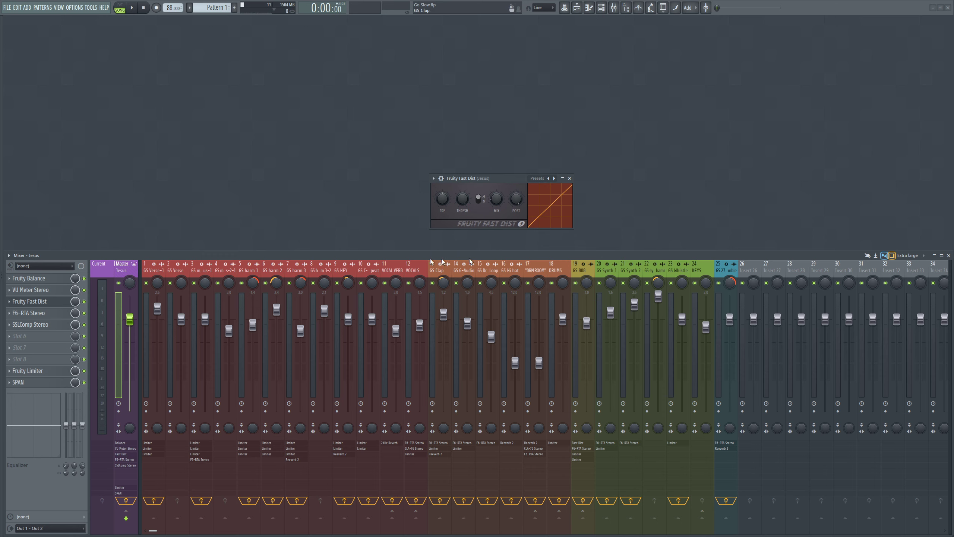
{"action": "left_click", "coordinate": [570, 178]}
Review the master track's F6-RTA Stereo equalizer, checking the low-cut filter and bands 1, 4 and 6.
{"action": "left_click", "coordinate": [38, 313]}
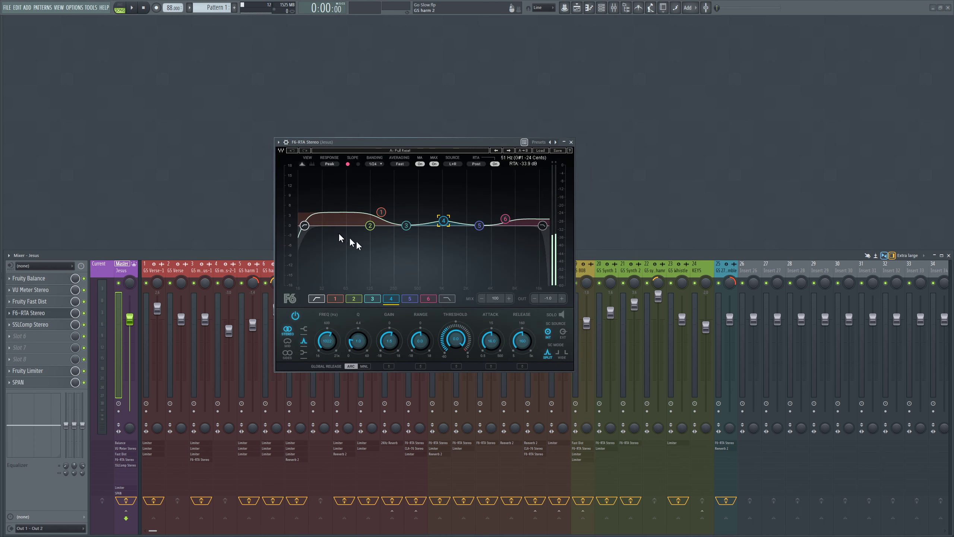
{"action": "left_click_drag", "start_coordinate": [431, 141], "coordinate": [543, 133]}
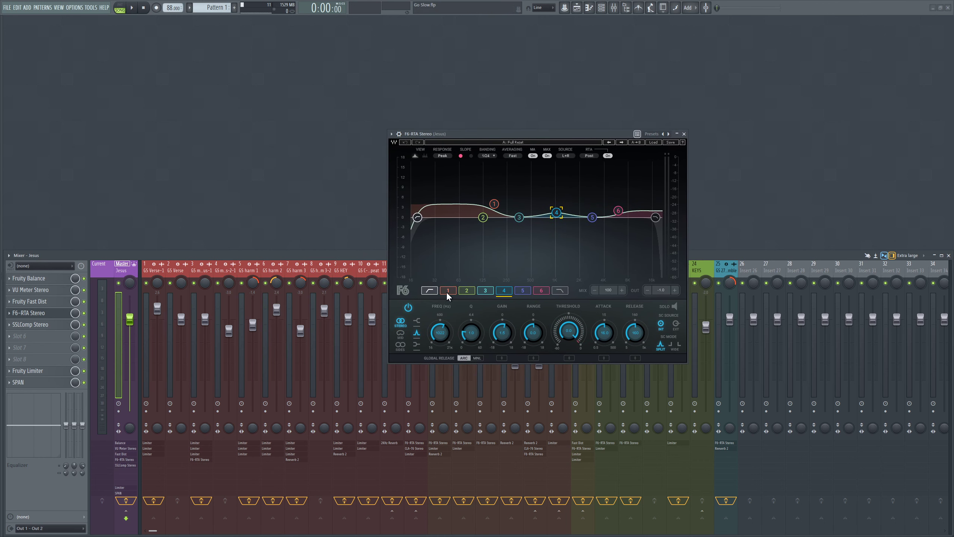
{"action": "left_click", "coordinate": [432, 290]}
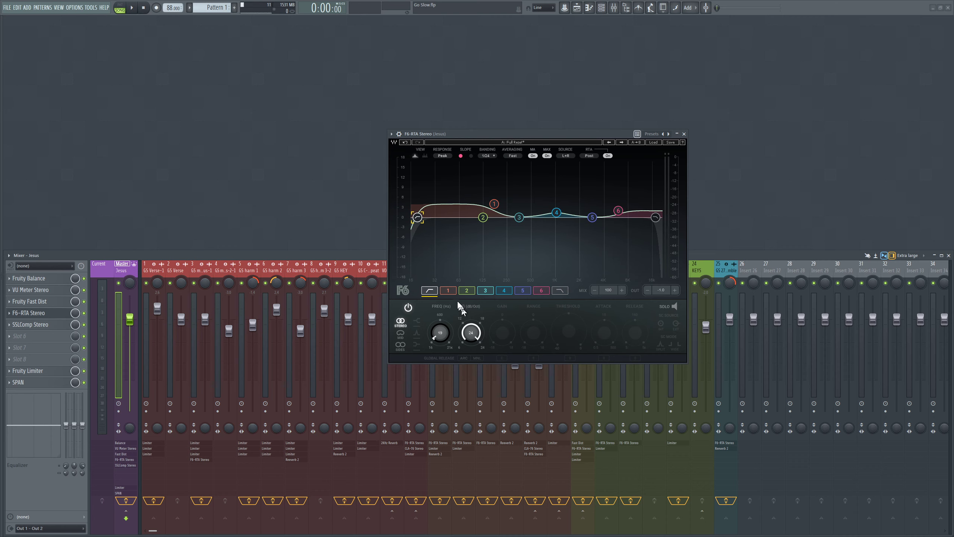
{"action": "left_click", "coordinate": [447, 291]}
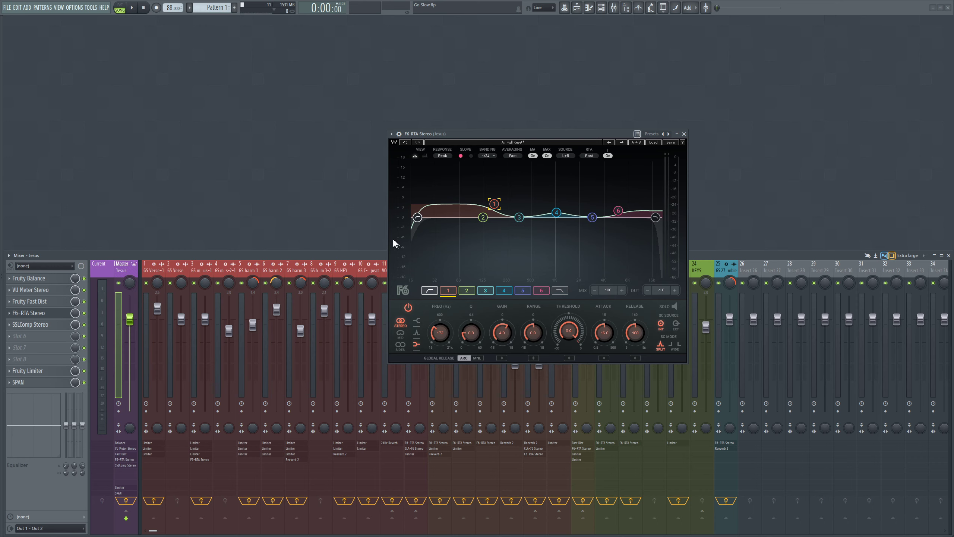
{"action": "left_click_drag", "start_coordinate": [515, 132], "coordinate": [491, 100]}
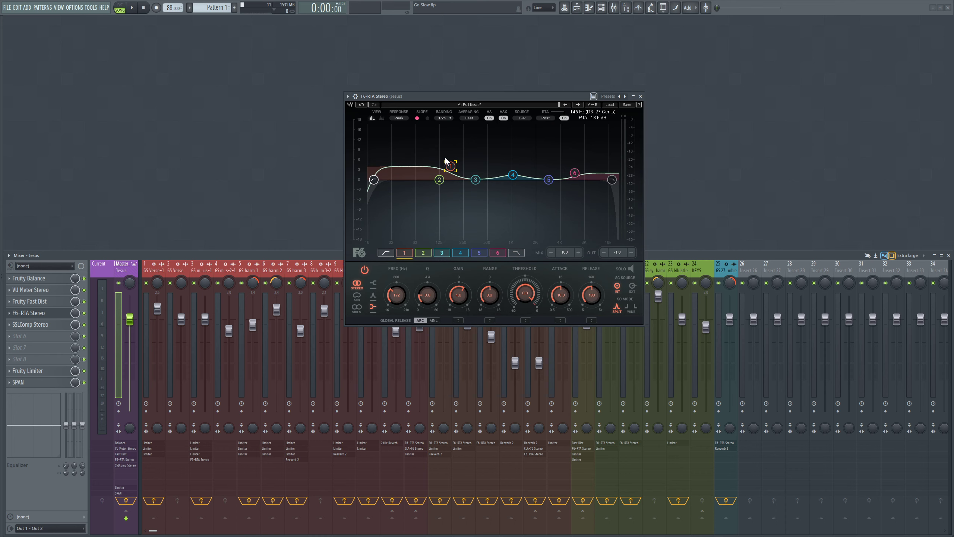
{"action": "left_click", "coordinate": [465, 253]}
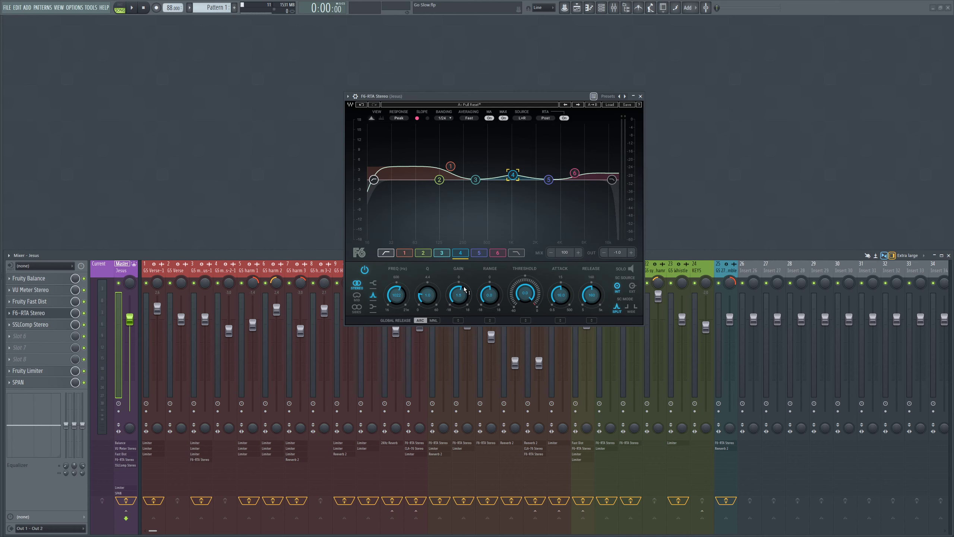
{"action": "left_click", "coordinate": [500, 253]}
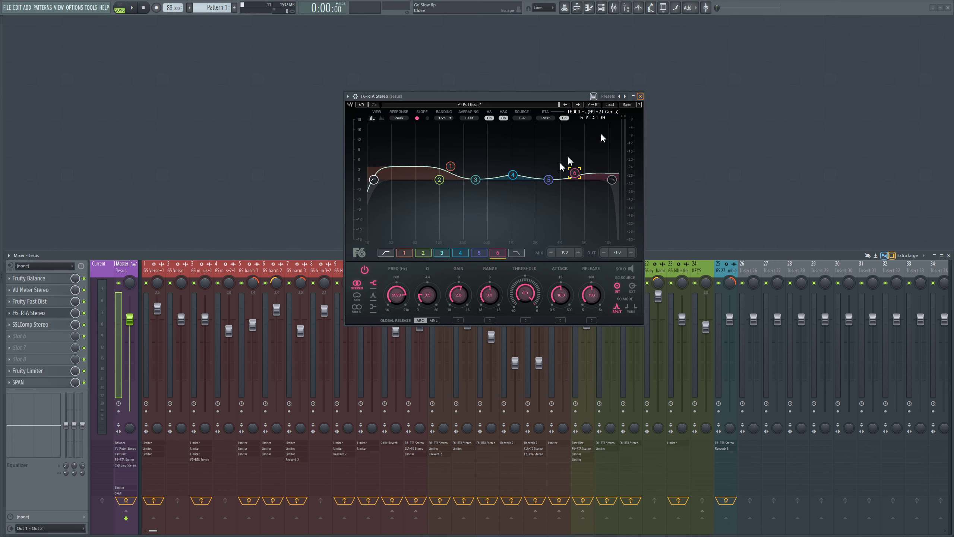
{"action": "left_click", "coordinate": [641, 95]}
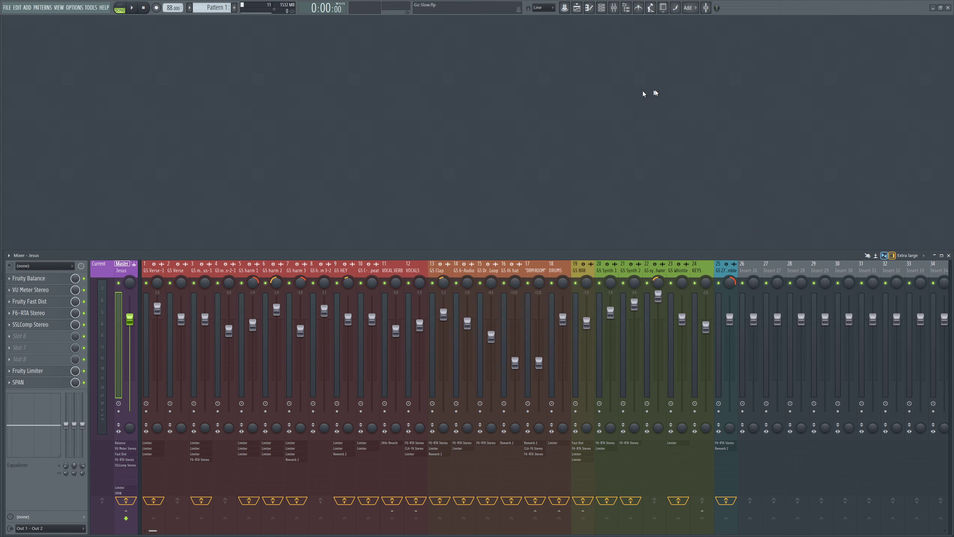
Examine the threshold and attack settings of the SSLComp Stereo compressor on the master track.
{"action": "left_click", "coordinate": [38, 324]}
{"action": "left_click_drag", "start_coordinate": [650, 71], "coordinate": [426, 112]}
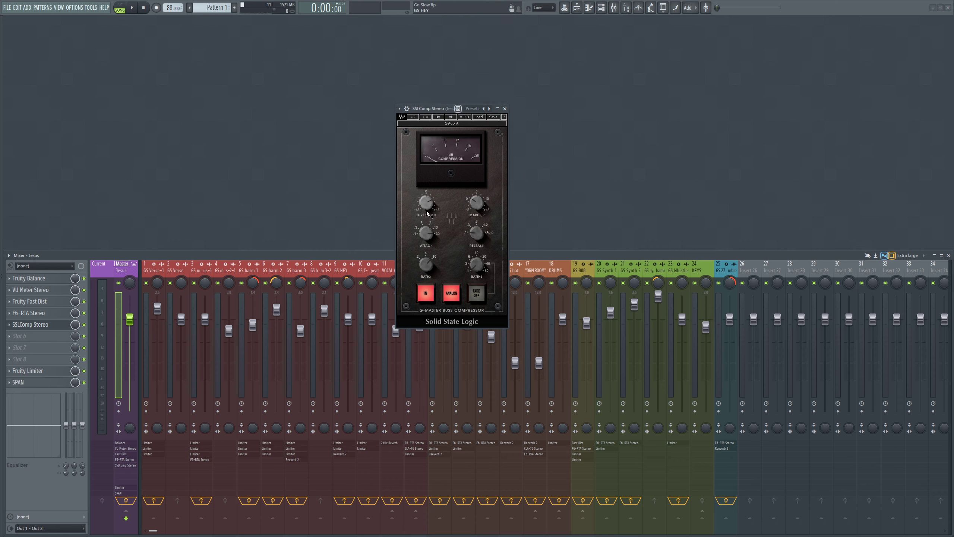
{"action": "mouse_move", "coordinate": [429, 236]}
{"action": "mouse_move", "coordinate": [429, 205]}
{"action": "left_click", "coordinate": [505, 108]}
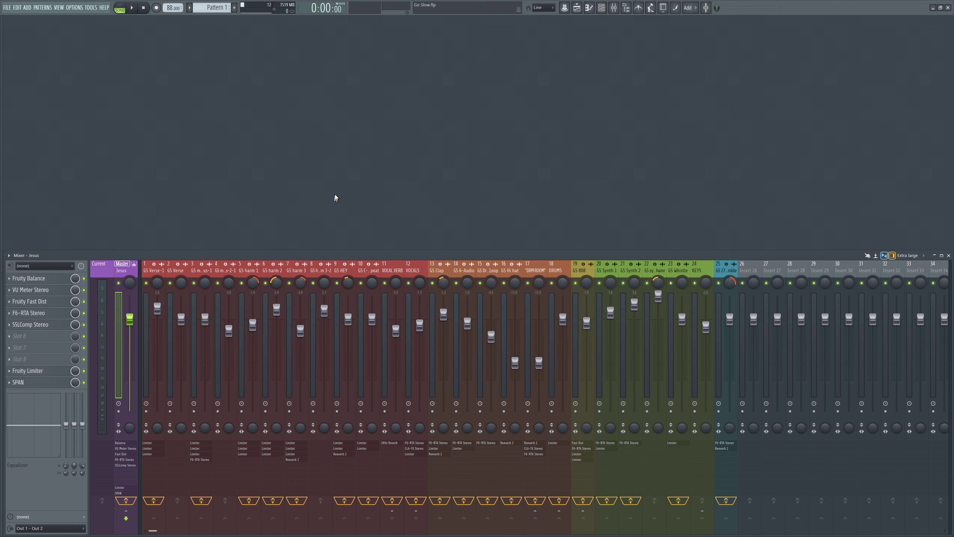
Review the F6-RTA Stereo equalizer on the VOCALS bus, checking the settings of bands 6 and 5.
{"action": "left_click", "coordinate": [417, 267]}
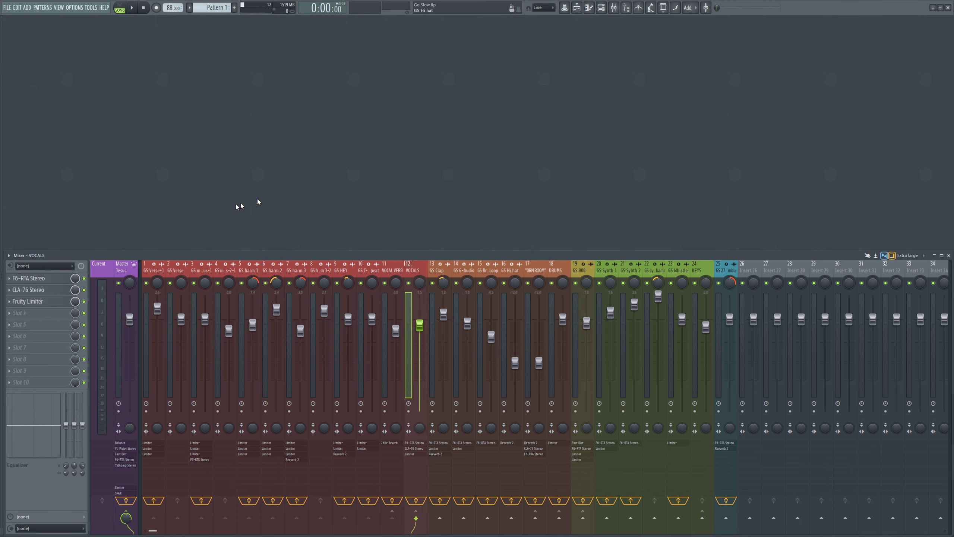
{"action": "left_click", "coordinate": [24, 278]}
{"action": "left_click_drag", "start_coordinate": [410, 218], "coordinate": [431, 185]}
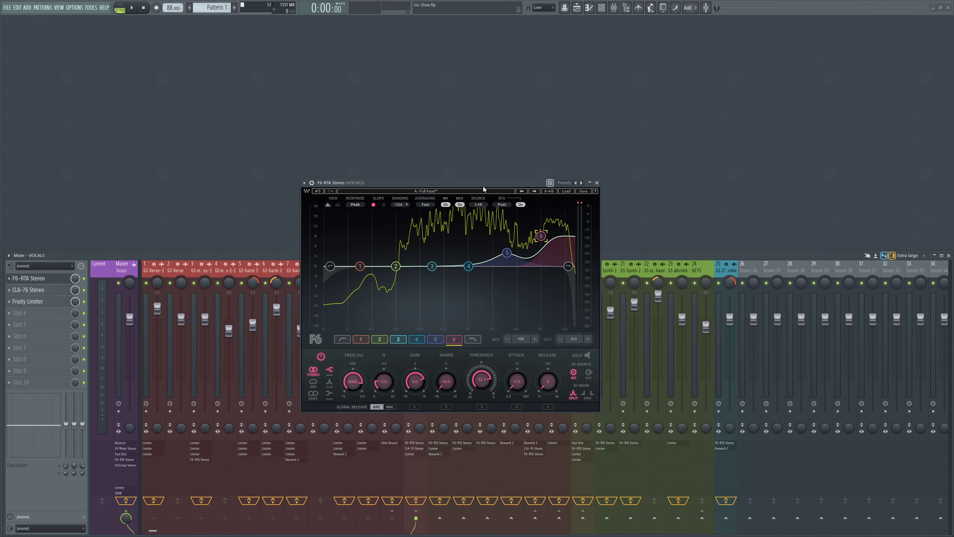
{"action": "left_click_drag", "start_coordinate": [483, 187], "coordinate": [498, 41]}
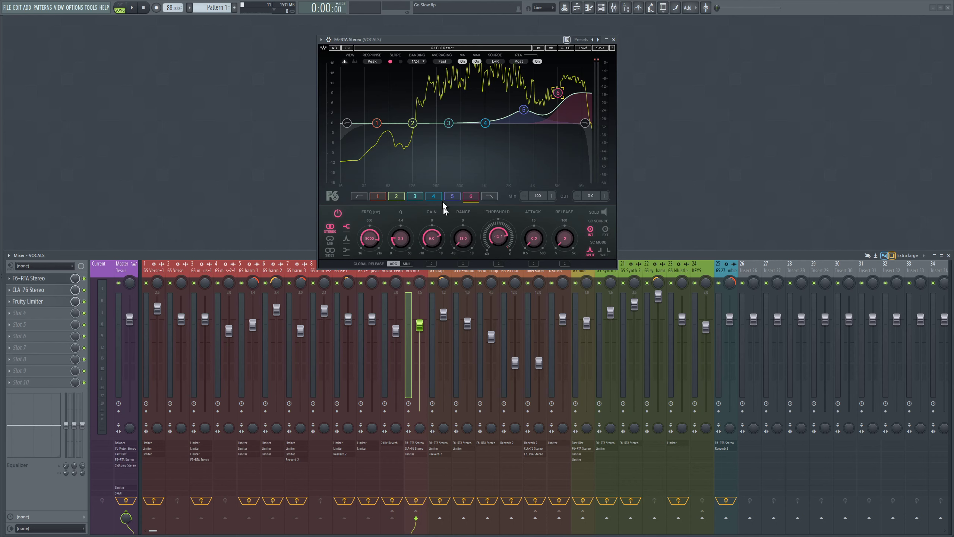
{"action": "left_click", "coordinate": [452, 196]}
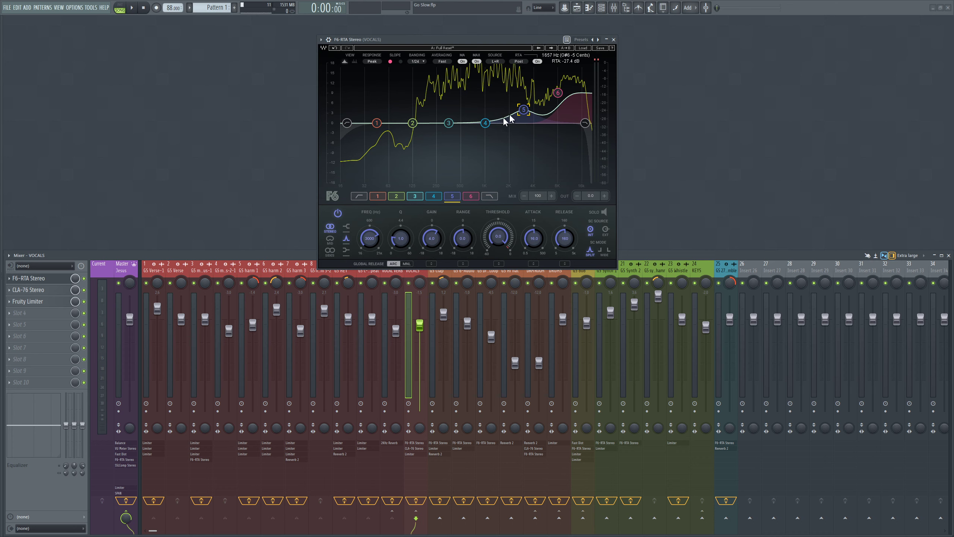
{"action": "left_click", "coordinate": [613, 39]}
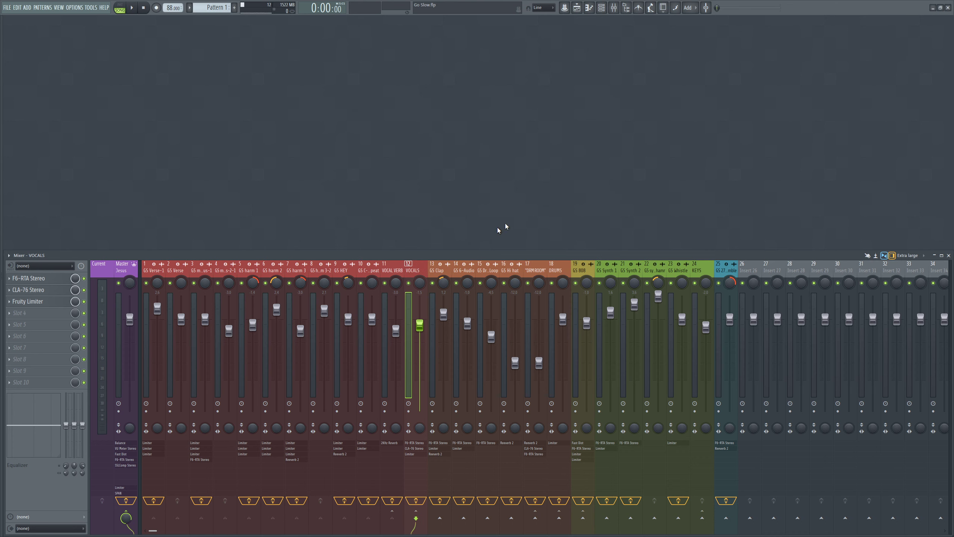
Examine the Fruity Limiter compression settings on the DRUMS bus and close the effect.
{"action": "left_click", "coordinate": [554, 267]}
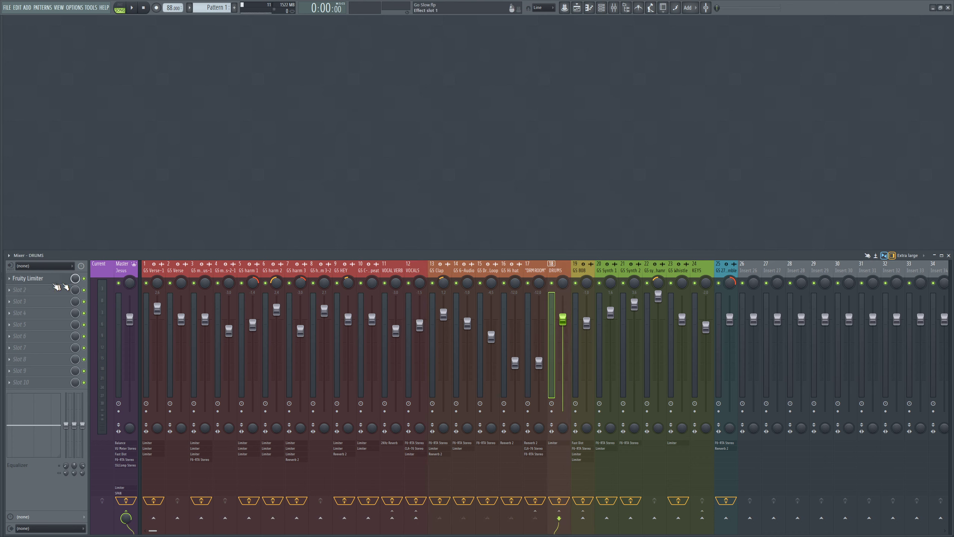
{"action": "left_click", "coordinate": [37, 278]}
{"action": "left_click_drag", "start_coordinate": [497, 275], "coordinate": [471, 130]}
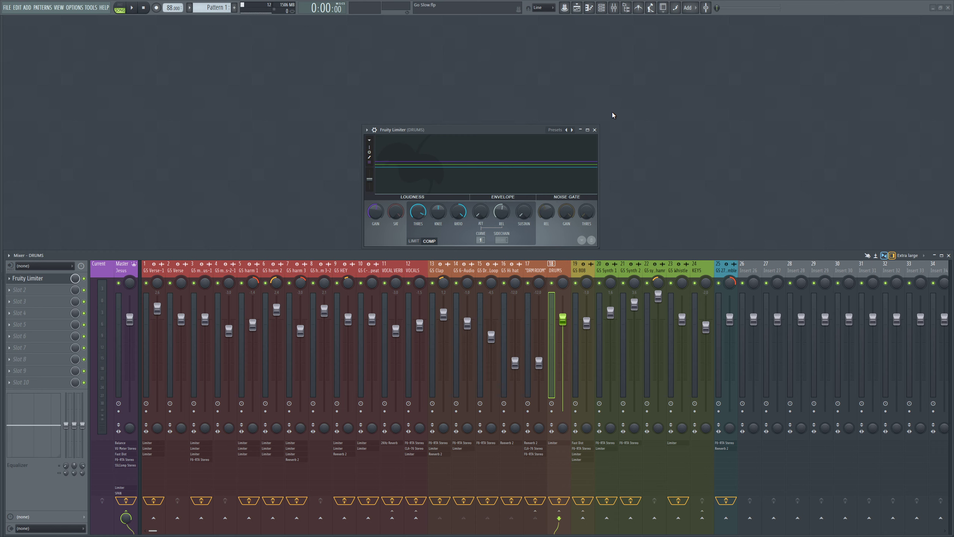
{"action": "left_click", "coordinate": [594, 130]}
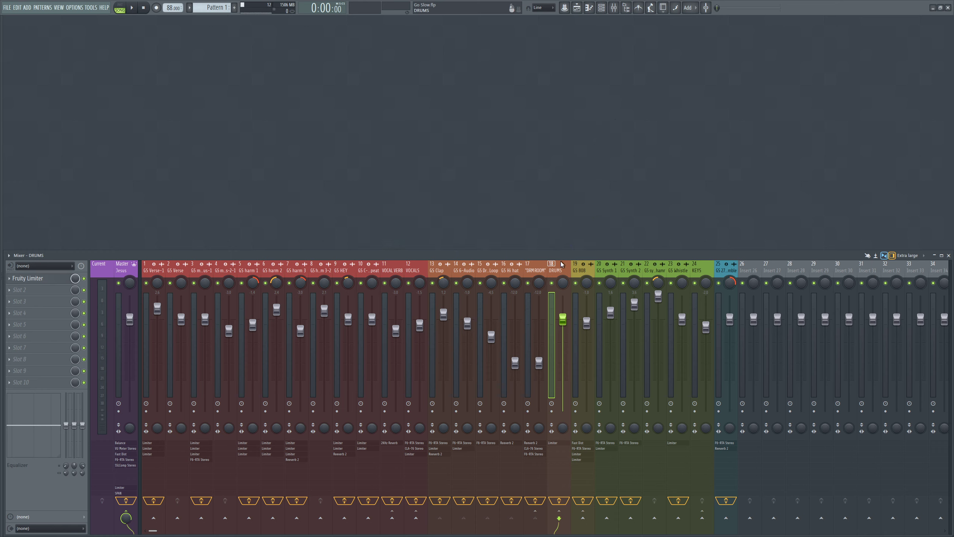
Examine the Fruity Fast Dist settings on the GS 808 track, including its threshold, with a brief look at the track's F6-RTA equalizer.
{"action": "left_click", "coordinate": [583, 273]}
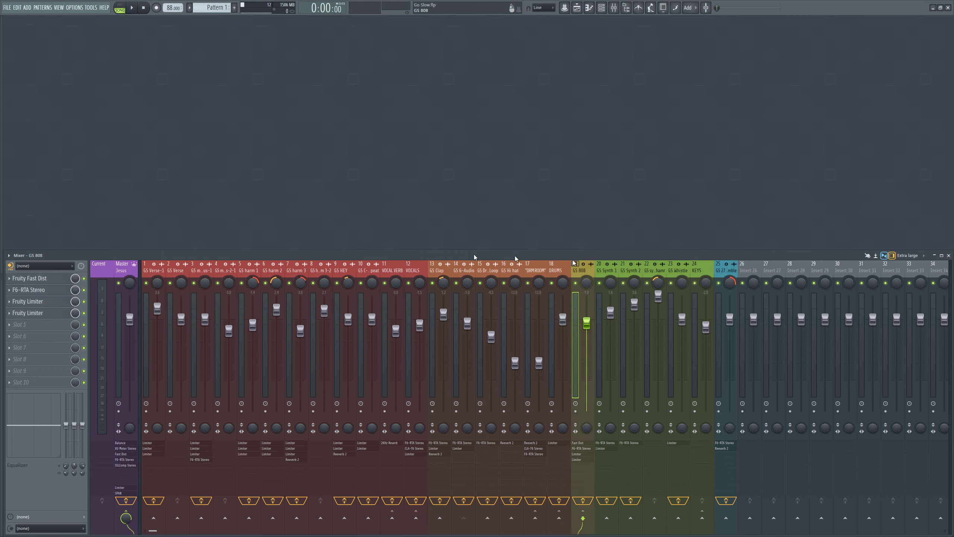
{"action": "left_click", "coordinate": [33, 278]}
{"action": "left_click_drag", "start_coordinate": [403, 318], "coordinate": [477, 184]}
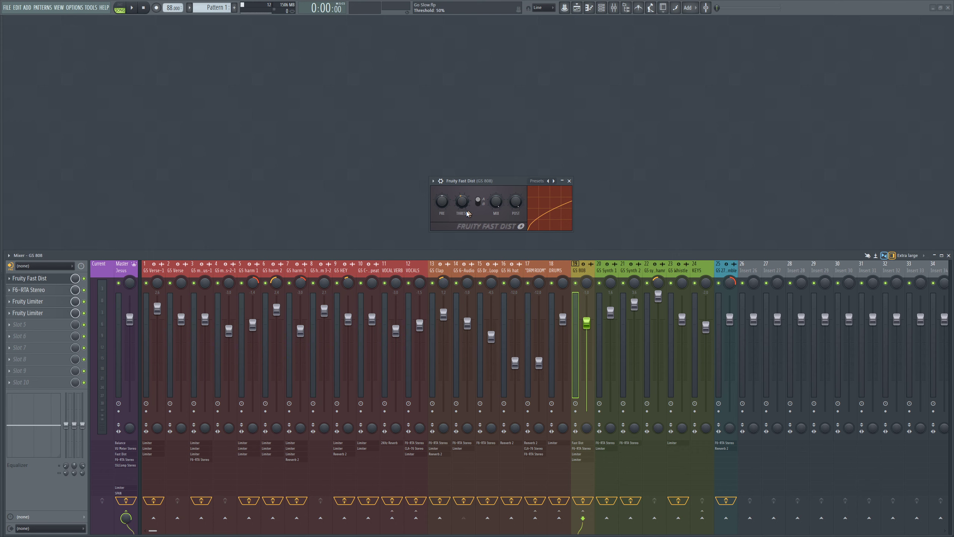
{"action": "left_click", "coordinate": [49, 289]}
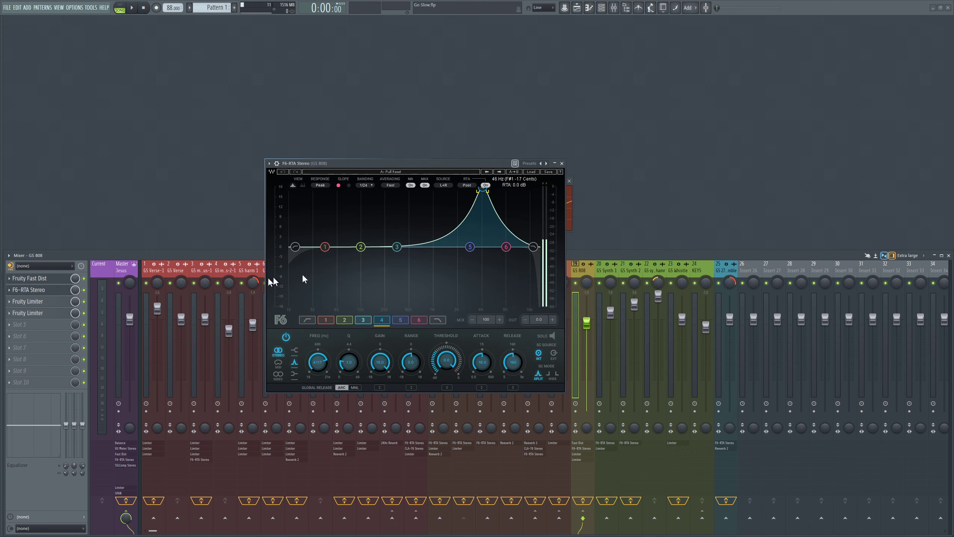
{"action": "left_click", "coordinate": [561, 164]}
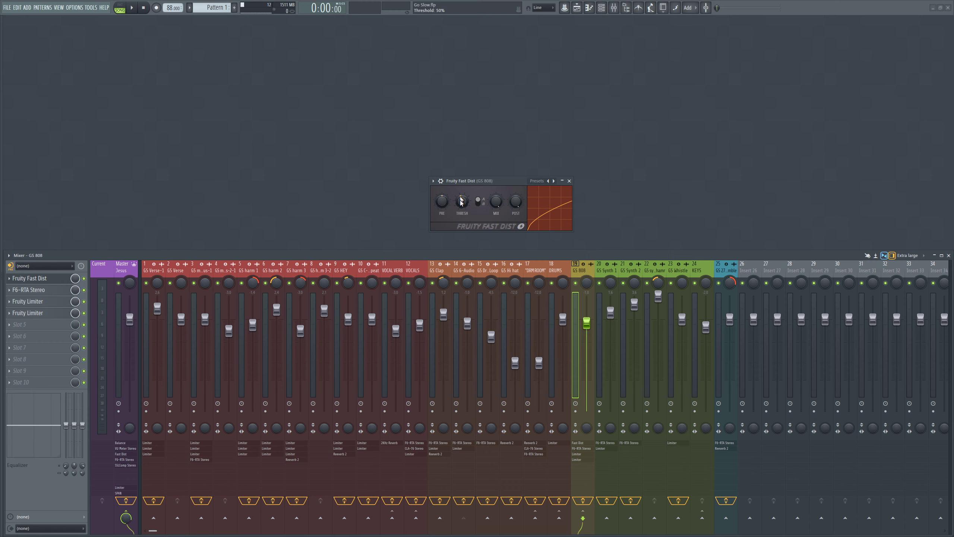
{"action": "left_click", "coordinate": [571, 182]}
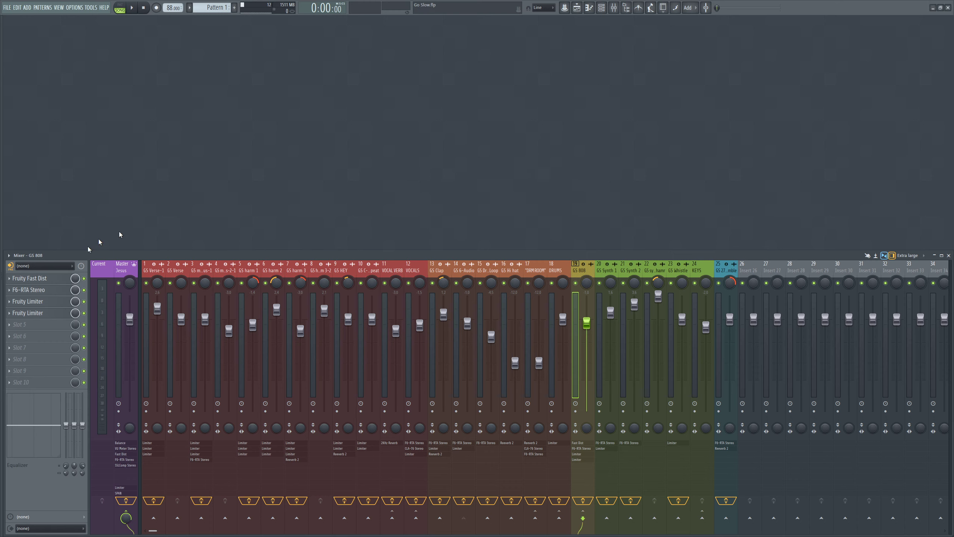
{"action": "left_click", "coordinate": [56, 283]}
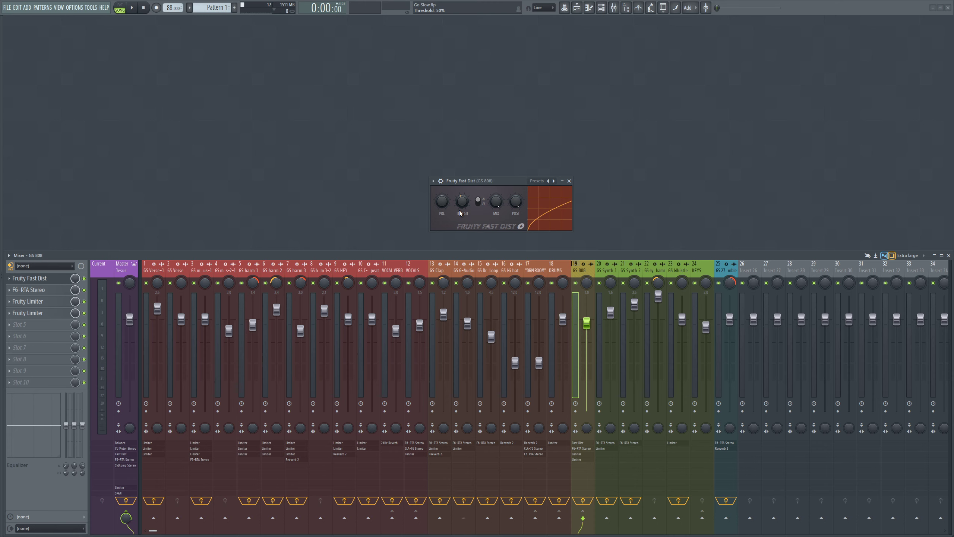
{"action": "left_click", "coordinate": [570, 181]}
Review the F6-RTA Stereo equalizer curve on the GS 808 track and close the effect.
{"action": "left_click", "coordinate": [27, 290]}
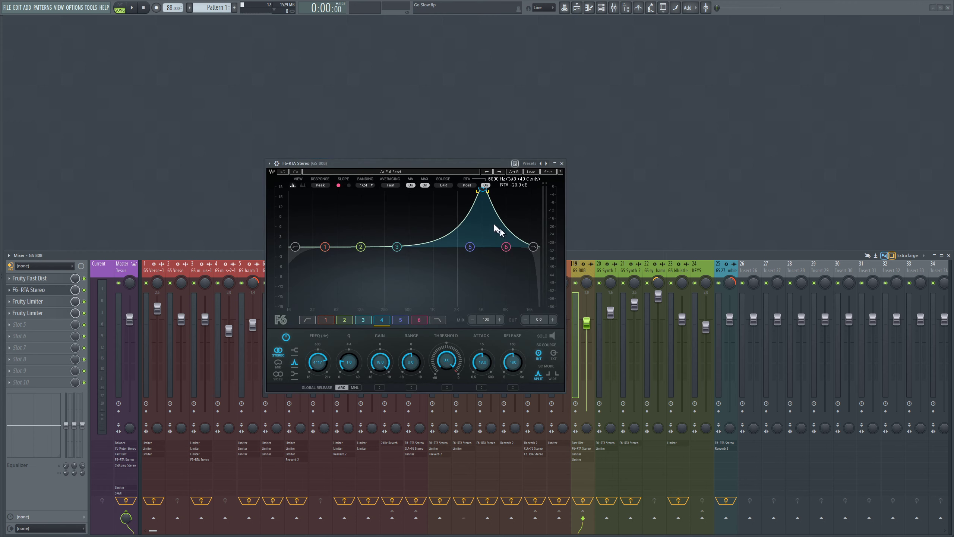
{"action": "left_click_drag", "start_coordinate": [430, 166], "coordinate": [431, 133]}
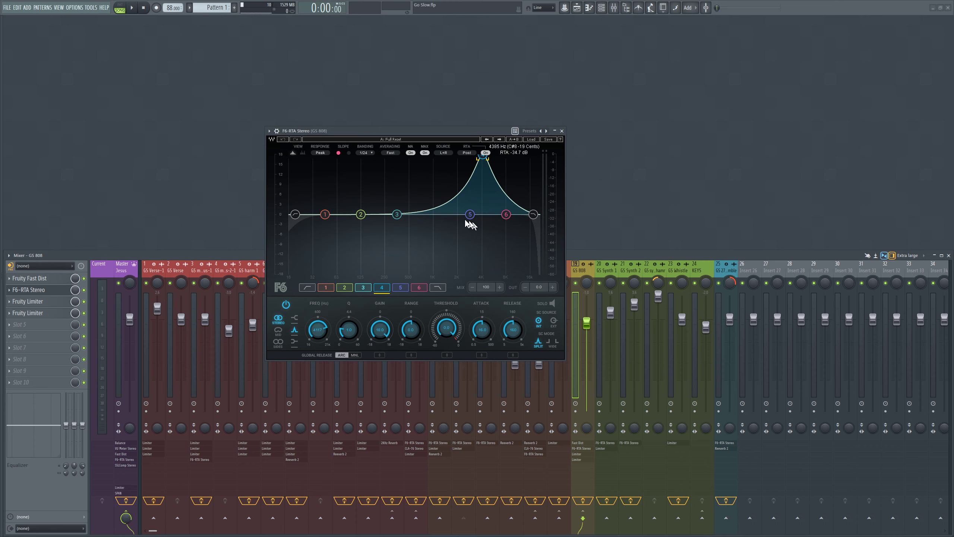
{"action": "left_click", "coordinate": [561, 132]}
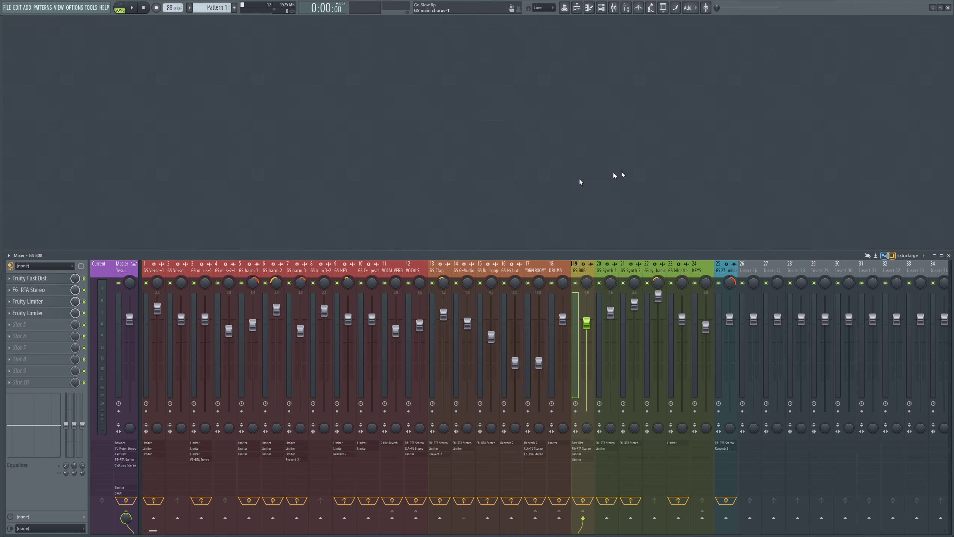
Examine the compression ratio of the first Fruity Limiter on the GS 808 track.
{"action": "left_click", "coordinate": [26, 301]}
{"action": "left_click_drag", "start_coordinate": [316, 179], "coordinate": [504, 160]}
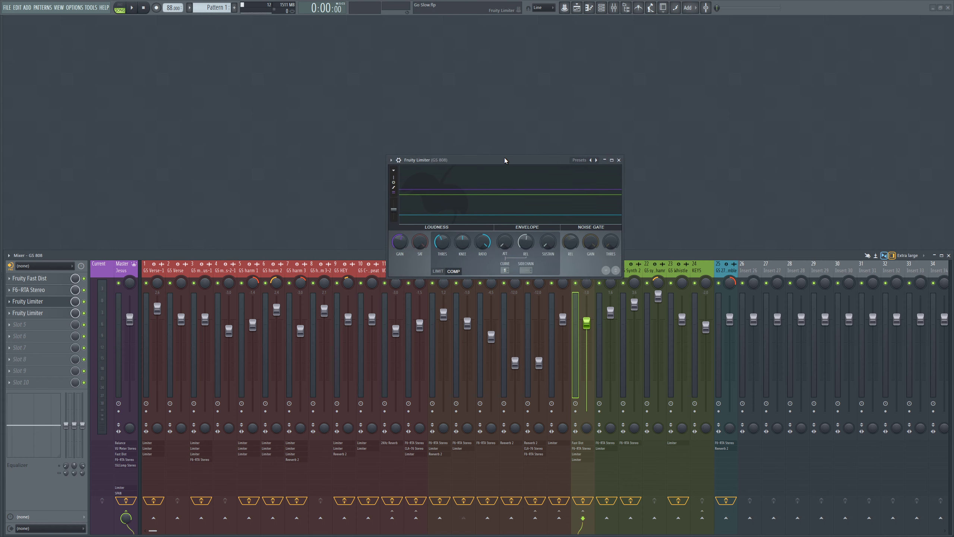
{"action": "left_click", "coordinate": [481, 243]}
{"action": "left_click", "coordinate": [487, 243]}
{"action": "left_click", "coordinate": [486, 243]}
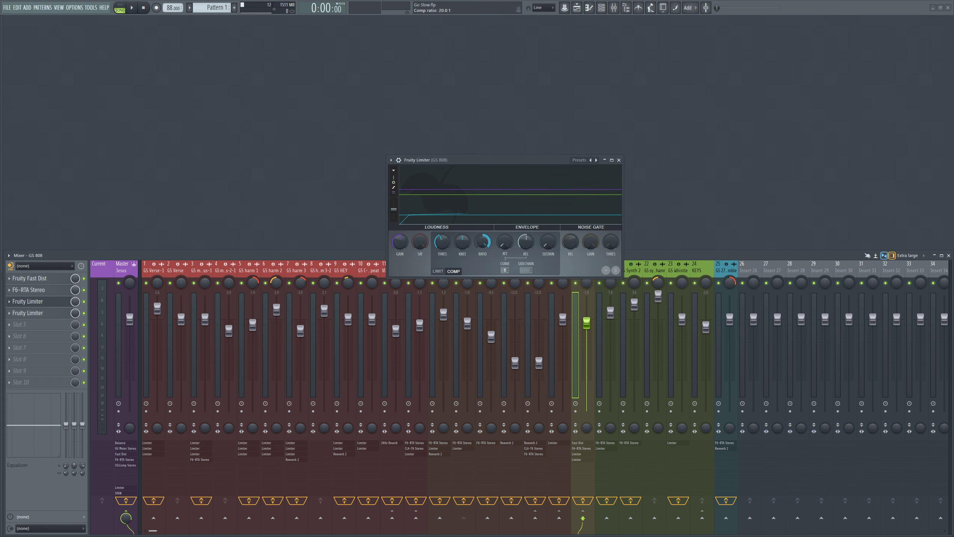
{"action": "left_click", "coordinate": [482, 244]}
Compare the second Fruity Limiter on the GS 808 track with the first one, and close both effects.
{"action": "left_click", "coordinate": [64, 313]}
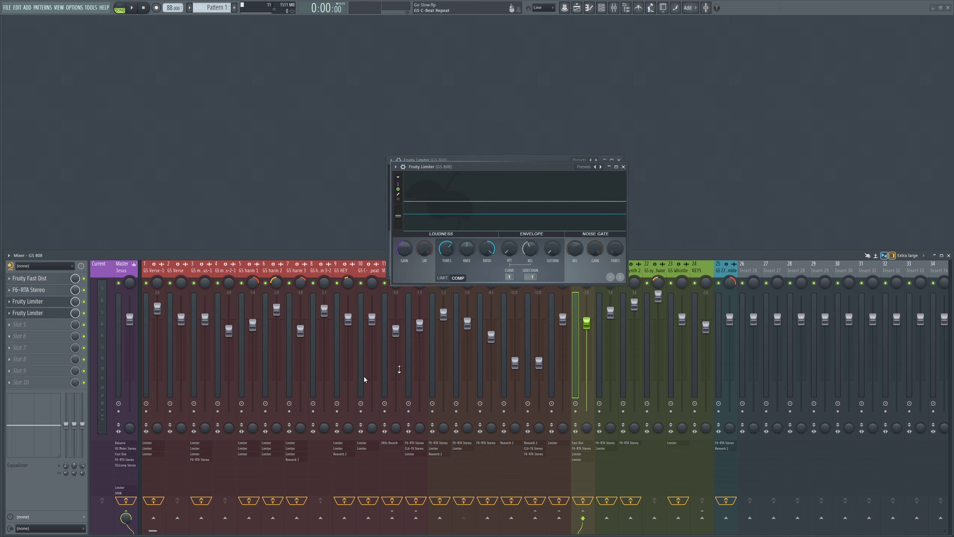
{"action": "left_click_drag", "start_coordinate": [517, 167], "coordinate": [511, 284]}
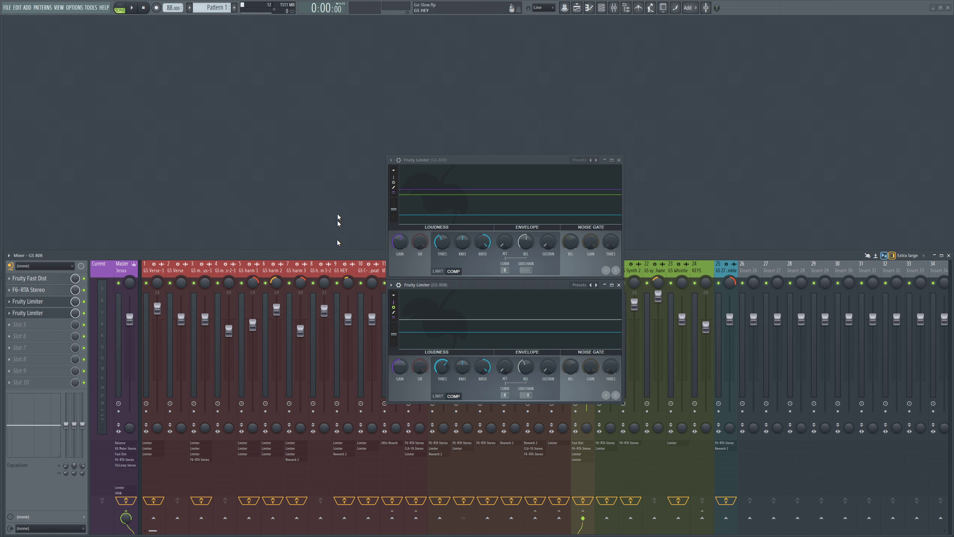
{"action": "left_click", "coordinate": [619, 161]}
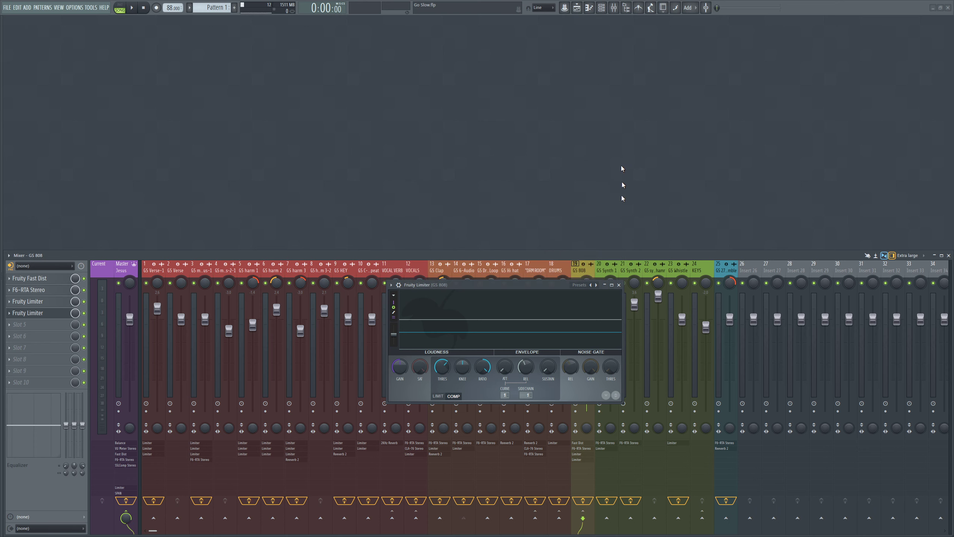
{"action": "left_click", "coordinate": [619, 285]}
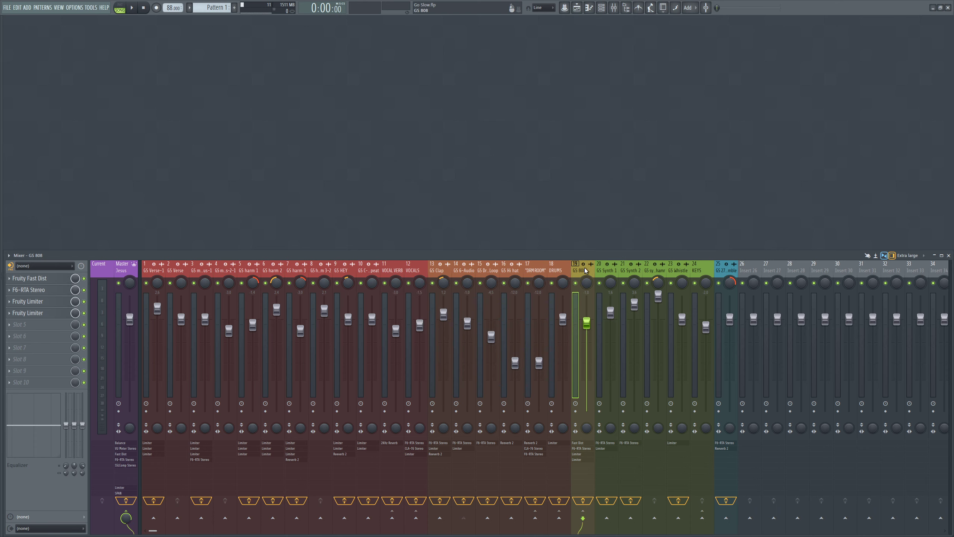
Review the second GS 808 Fruity Limiter alongside the routing of the GS 6-Audio track, and close the limiter.
{"action": "left_click", "coordinate": [27, 315]}
{"action": "left_click_drag", "start_coordinate": [528, 288], "coordinate": [394, 117]}
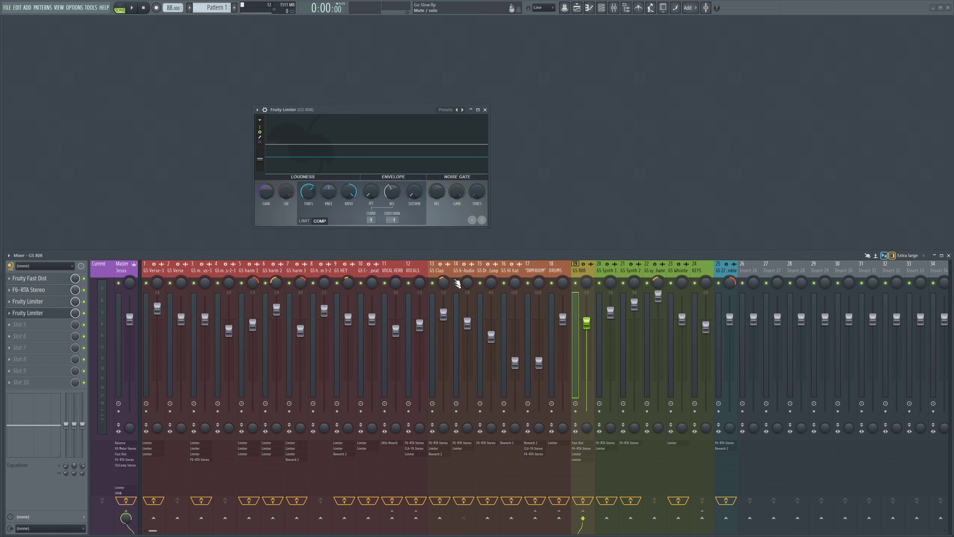
{"action": "left_click_drag", "start_coordinate": [363, 108], "coordinate": [494, 109]}
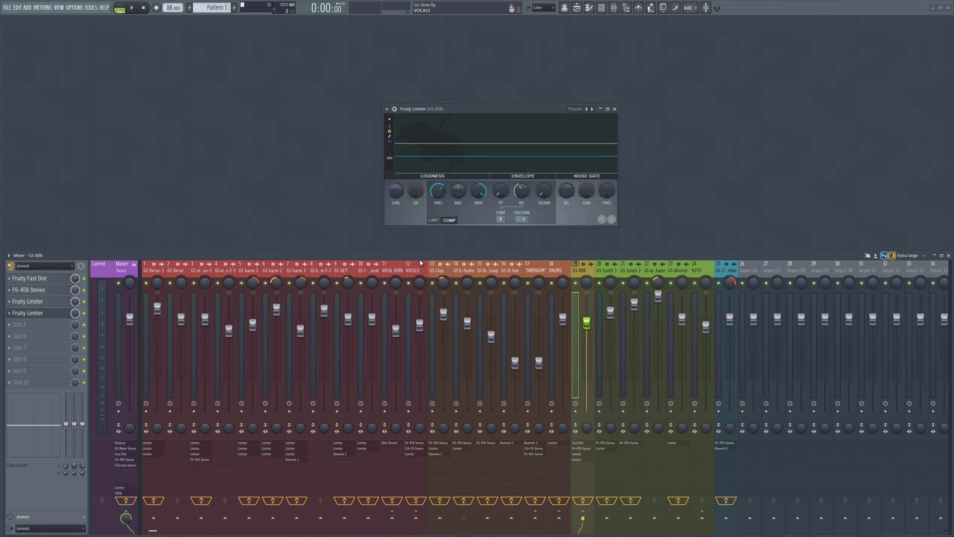
{"action": "left_click", "coordinate": [460, 271]}
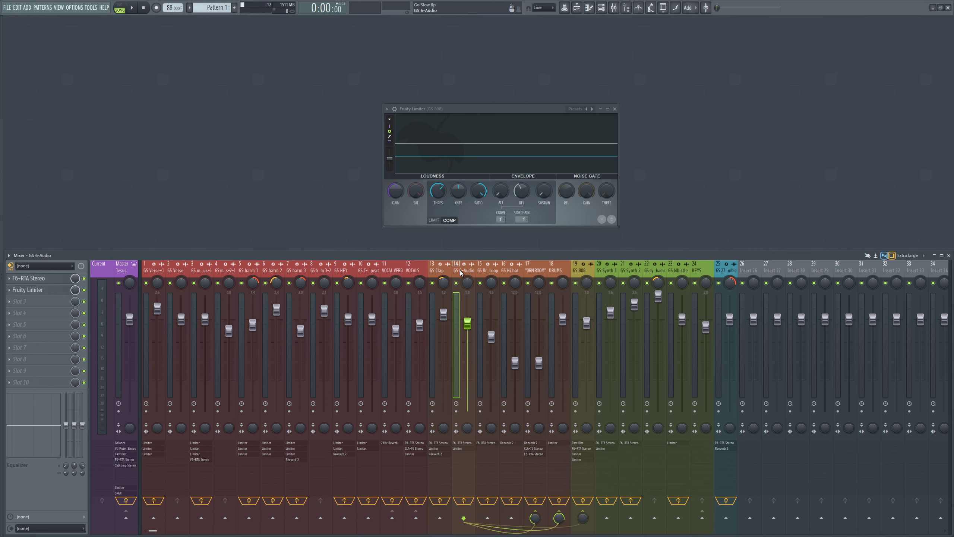
{"action": "left_click", "coordinate": [580, 270]}
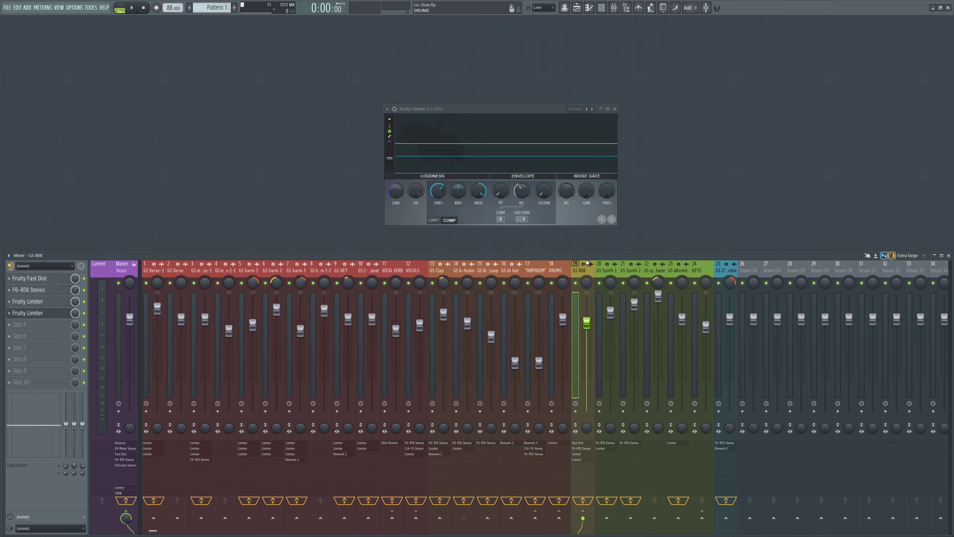
{"action": "left_click", "coordinate": [616, 109]}
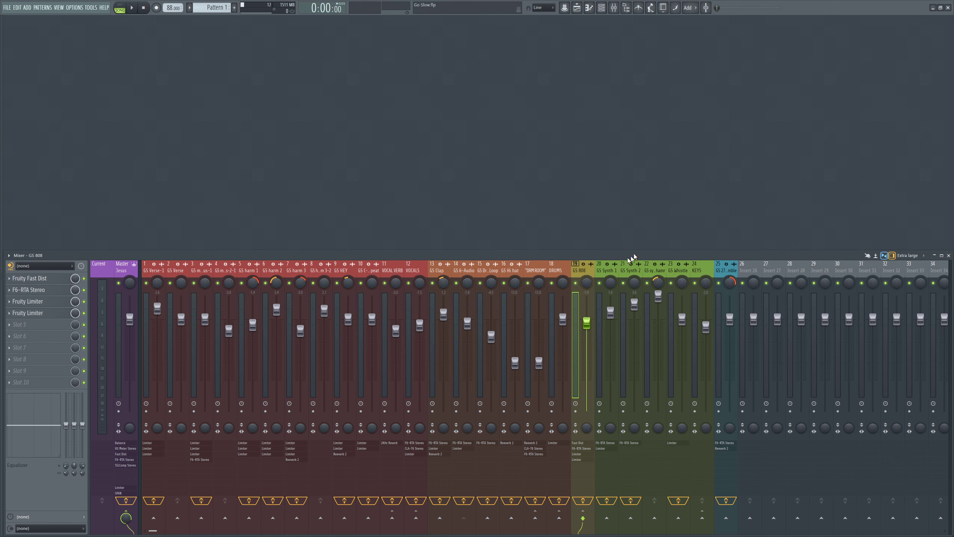
Review the F6-RTA Stereo equalizer on the GS 27-Strings Ensemble track, checking its low-cut filter and band 6.
{"action": "left_click", "coordinate": [697, 271]}
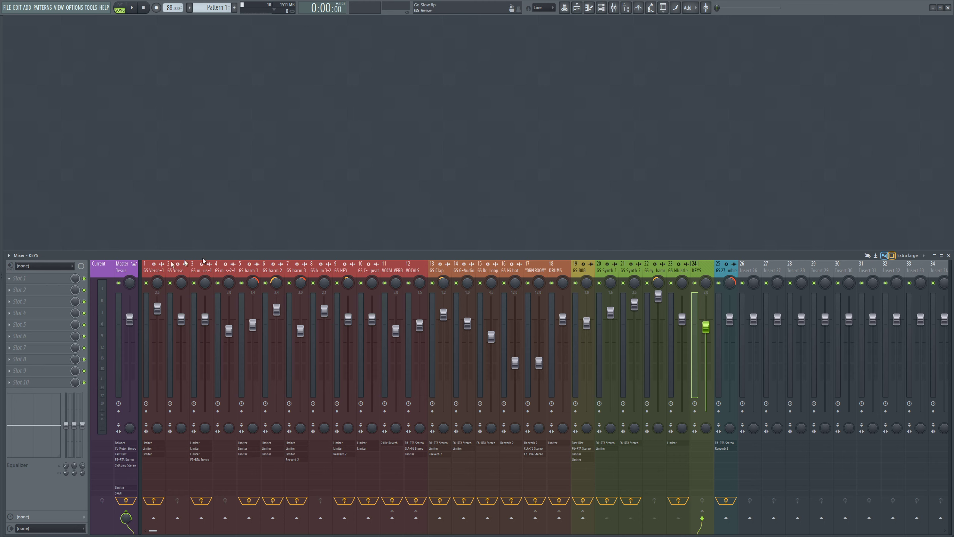
{"action": "left_click", "coordinate": [723, 271]}
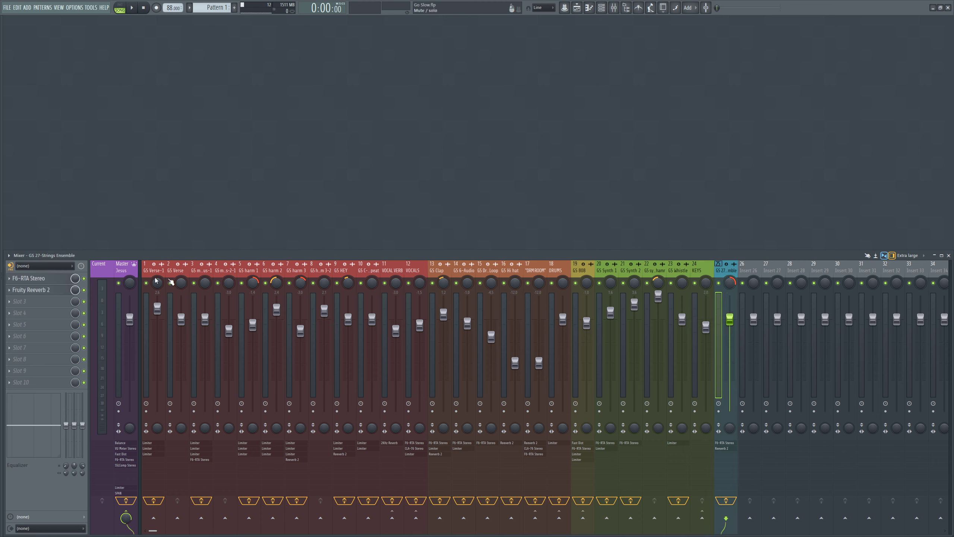
{"action": "left_click", "coordinate": [51, 278]}
{"action": "left_click_drag", "start_coordinate": [371, 179], "coordinate": [451, 144]}
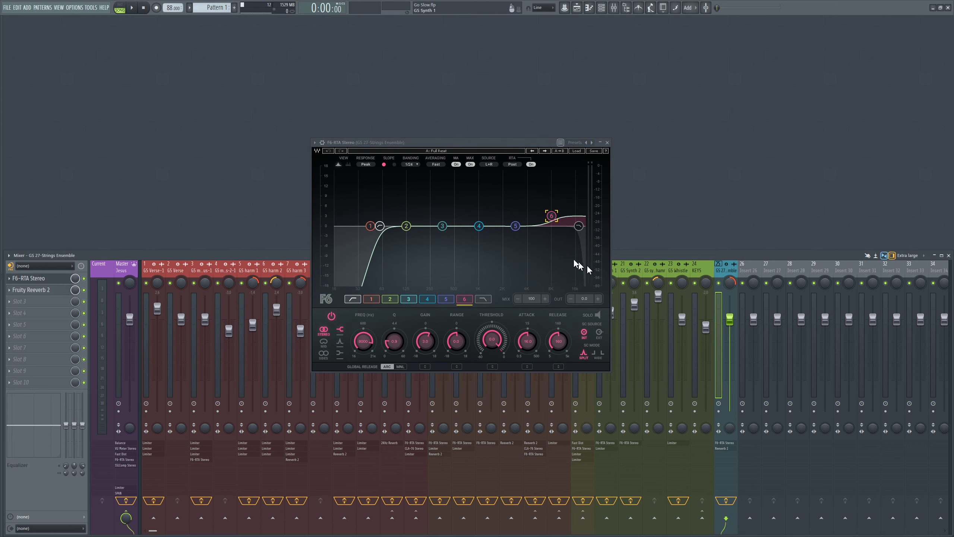
{"action": "left_click", "coordinate": [352, 300]}
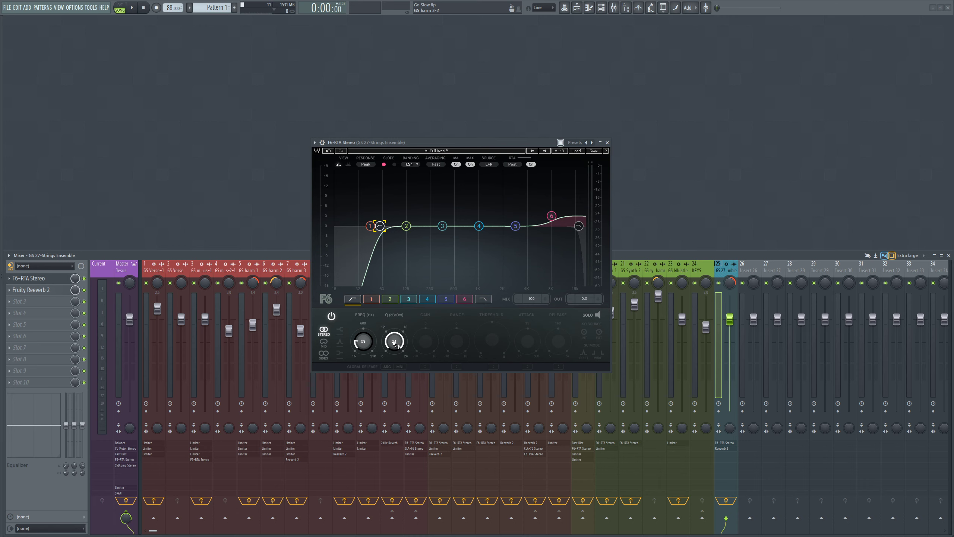
{"action": "left_click", "coordinate": [471, 302]}
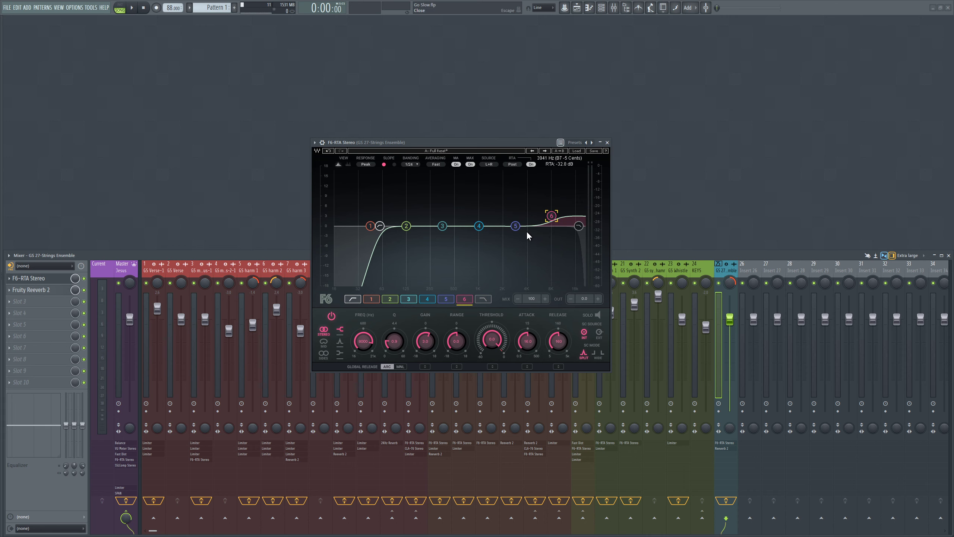
{"action": "left_click", "coordinate": [607, 143]}
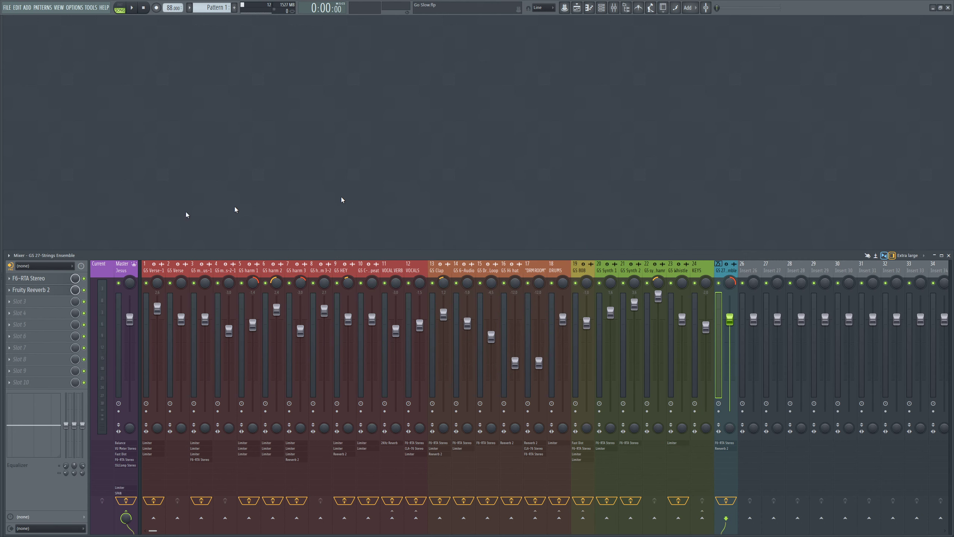
Examine Fruity Reeverb 2 on the GS 27-Strings Ensemble track, including its preset list, and close the effect.
{"action": "left_click", "coordinate": [38, 290]}
{"action": "left_click_drag", "start_coordinate": [168, 95], "coordinate": [535, 180]}
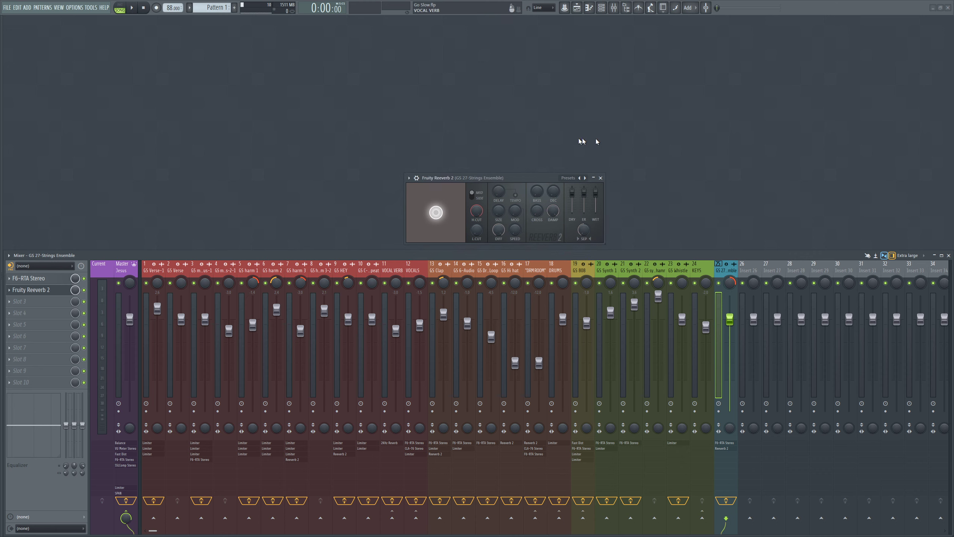
{"action": "right_click", "coordinate": [585, 178]}
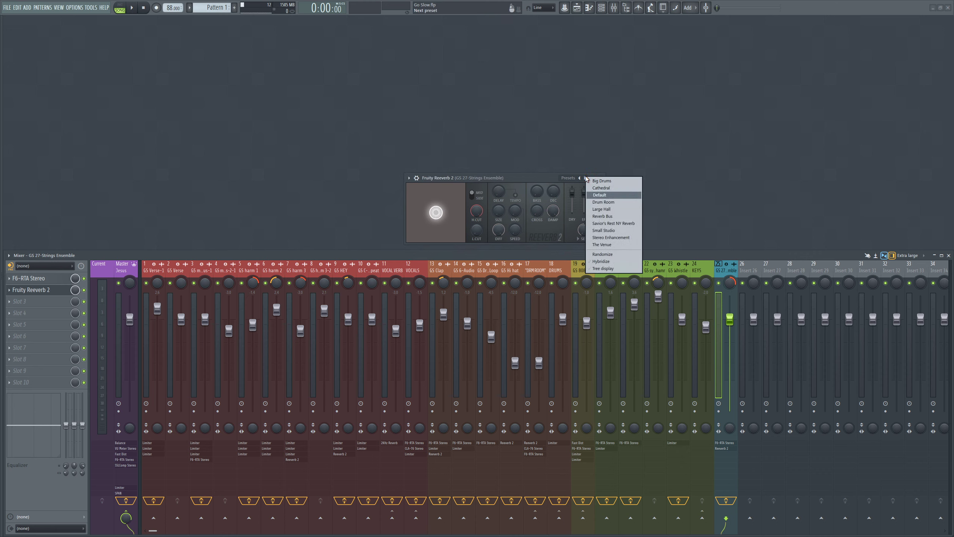
{"action": "left_click", "coordinate": [543, 178]}
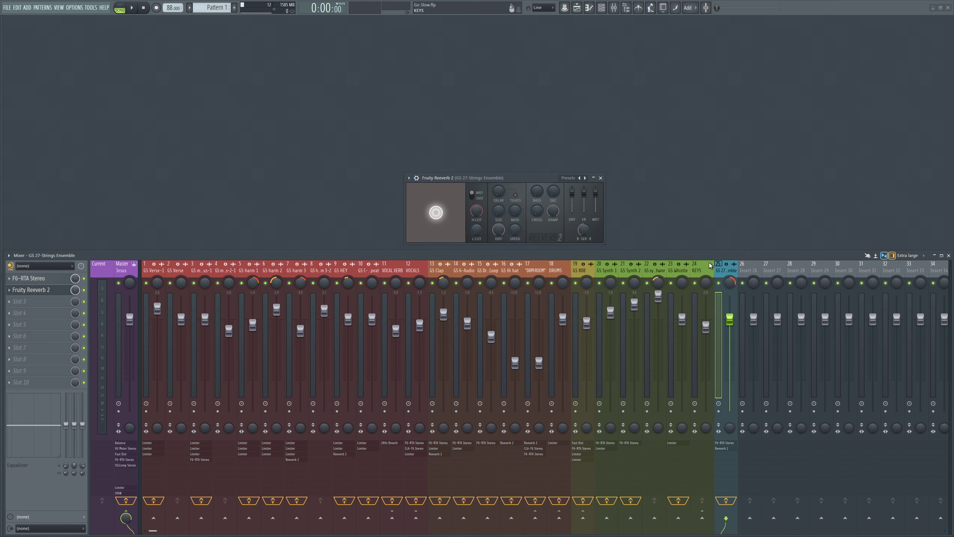
{"action": "left_click", "coordinate": [600, 178]}
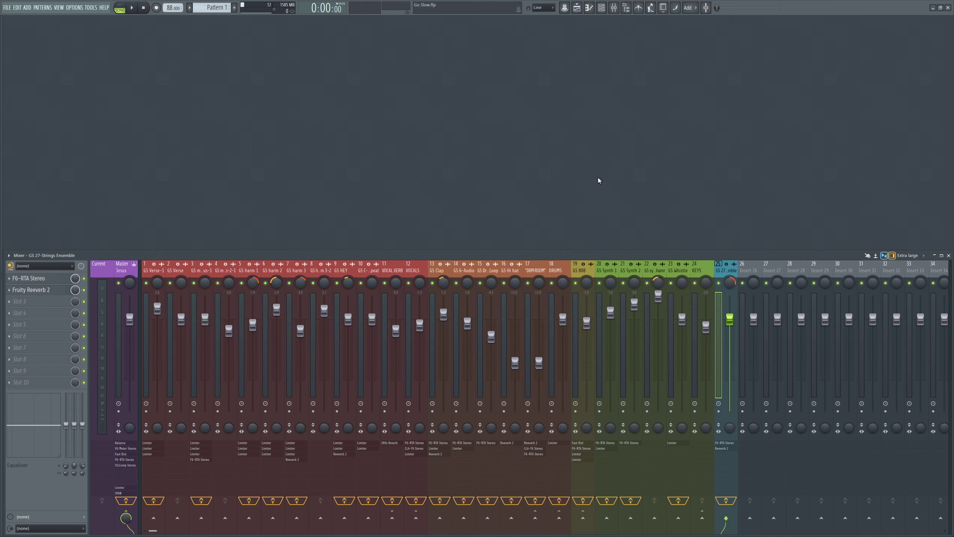
Revisit the effect chains of the master, VOCALS, DRUMS, GS 808, KEYS and GS 27-Strings Ensemble tracks.
{"action": "left_click", "coordinate": [125, 266]}
{"action": "left_click", "coordinate": [416, 272]}
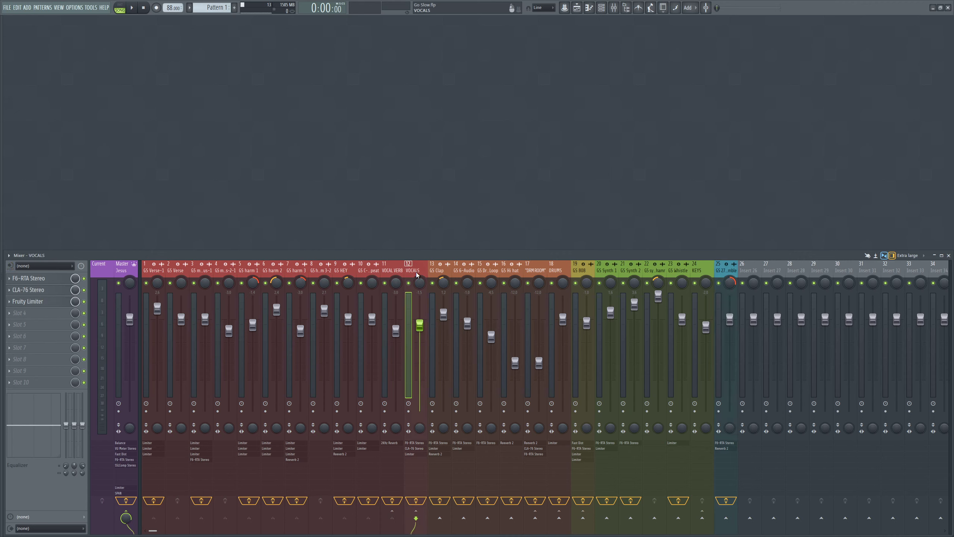
{"action": "left_click", "coordinate": [557, 266]}
{"action": "left_click", "coordinate": [585, 270]}
{"action": "left_click", "coordinate": [556, 270]}
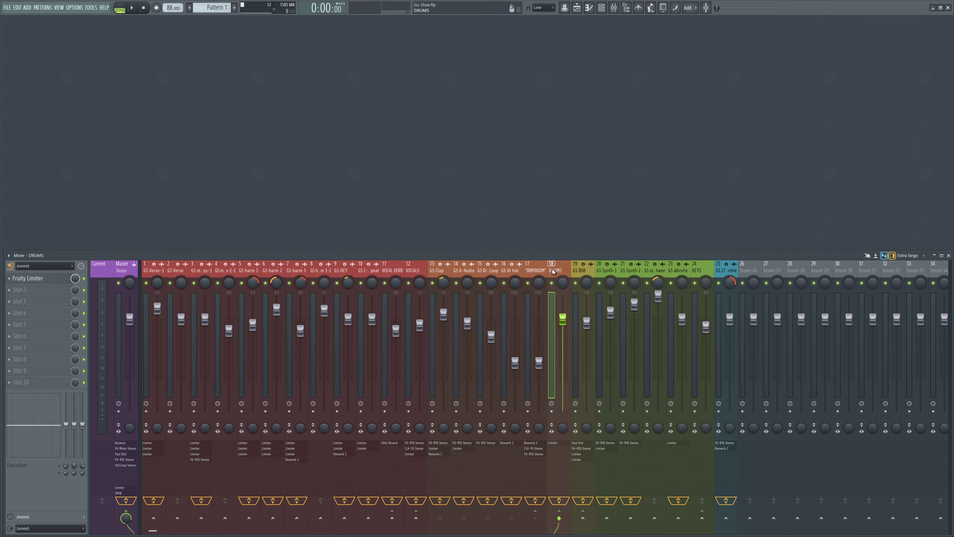
{"action": "left_click", "coordinate": [578, 268]}
{"action": "left_click", "coordinate": [693, 265]}
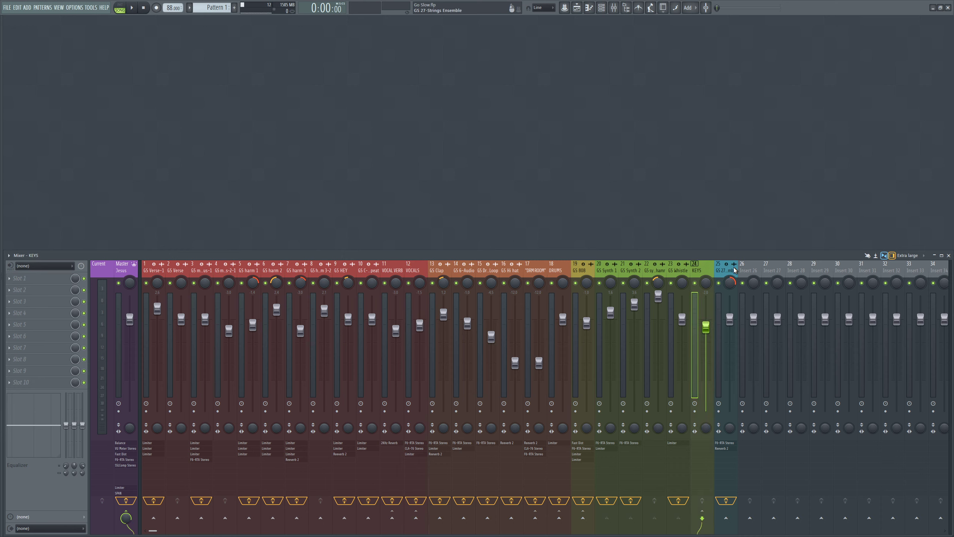
{"action": "left_click", "coordinate": [726, 267]}
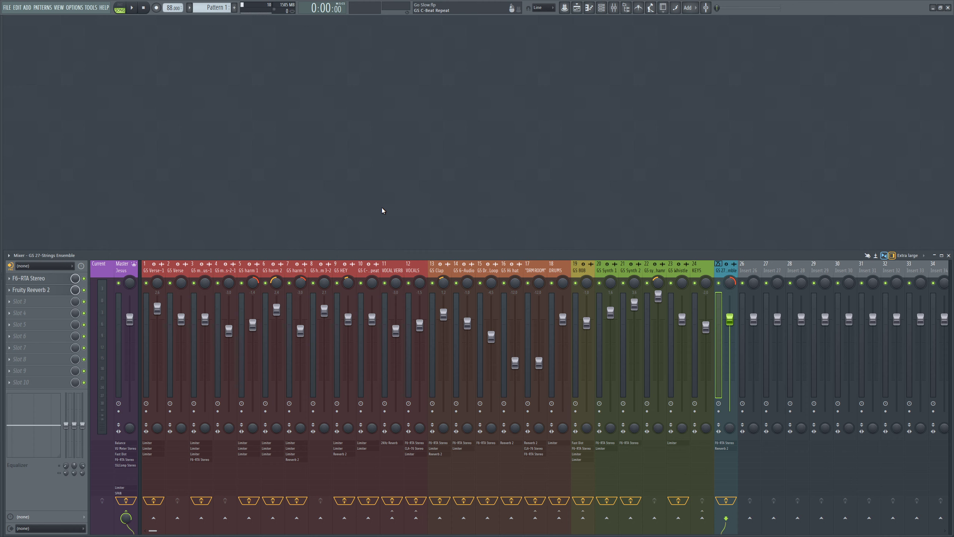
Check the GS Verse track's effect slots and return to the master track's effect chain.
{"action": "left_click", "coordinate": [166, 270]}
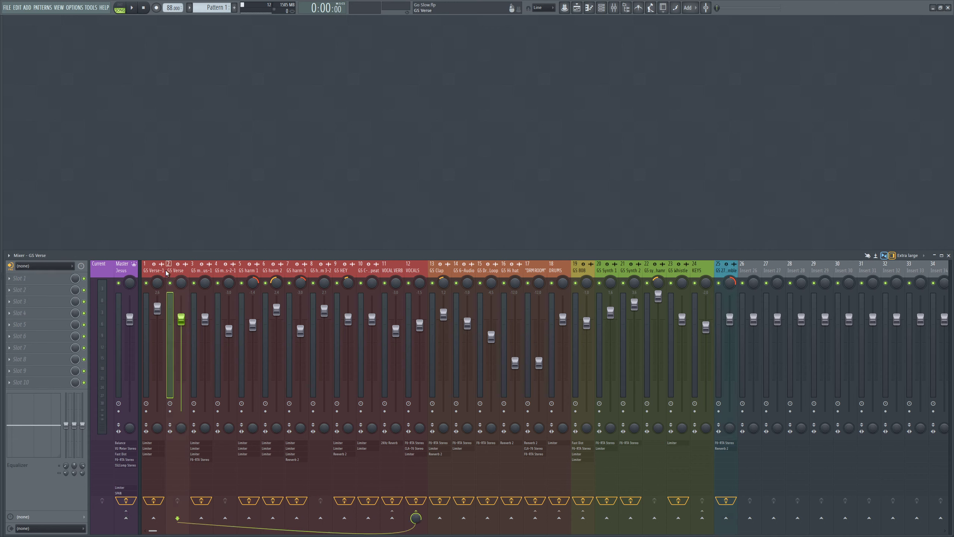
{"action": "left_click", "coordinate": [162, 270]}
{"action": "left_click", "coordinate": [131, 268]}
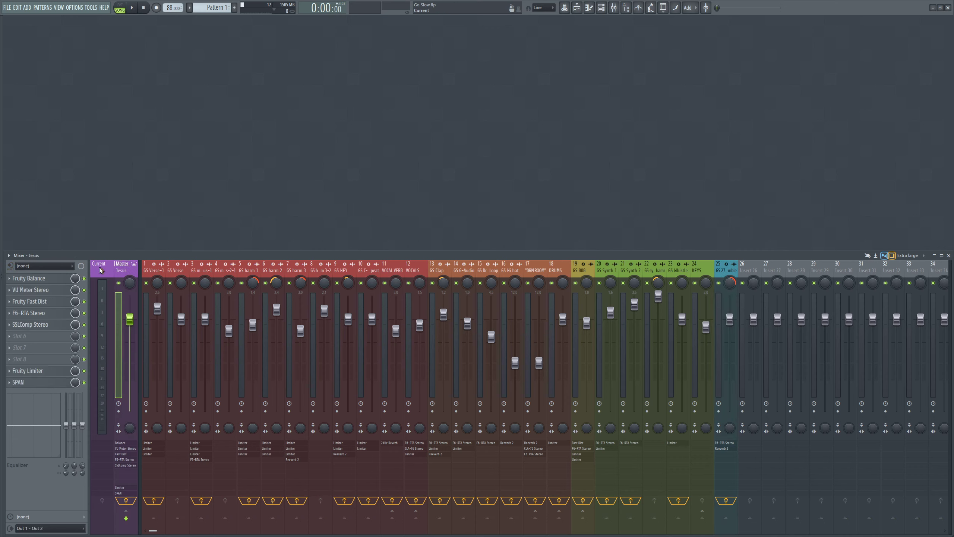